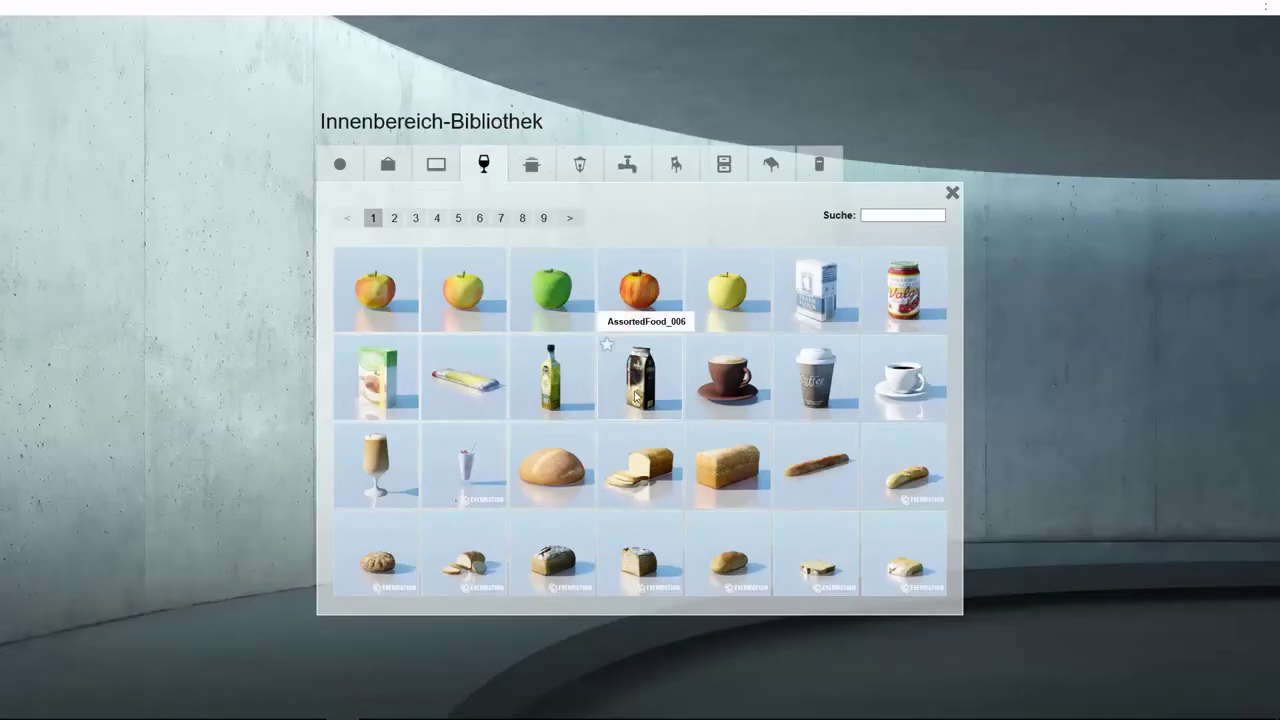
- Place milk cartons and a plate from the food library onto the dining table
{"action": "left_click", "coordinate": [635, 396]}
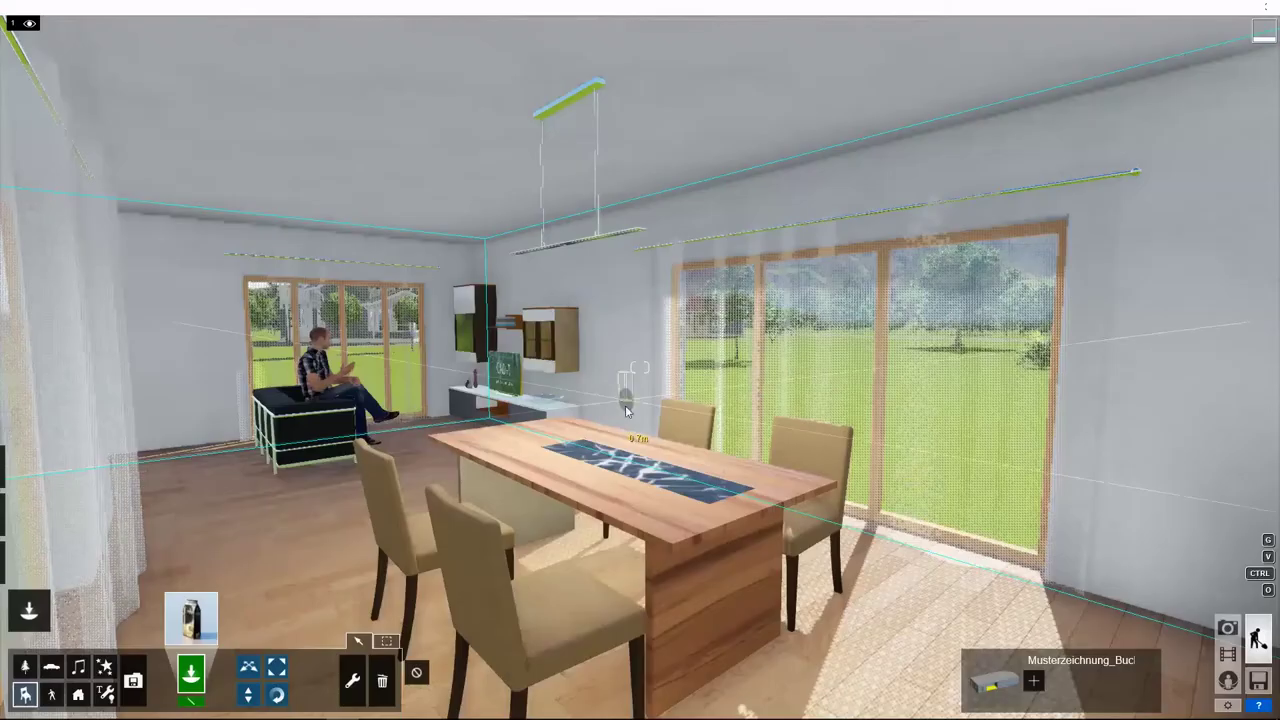
{"action": "left_click", "coordinate": [207, 625]}
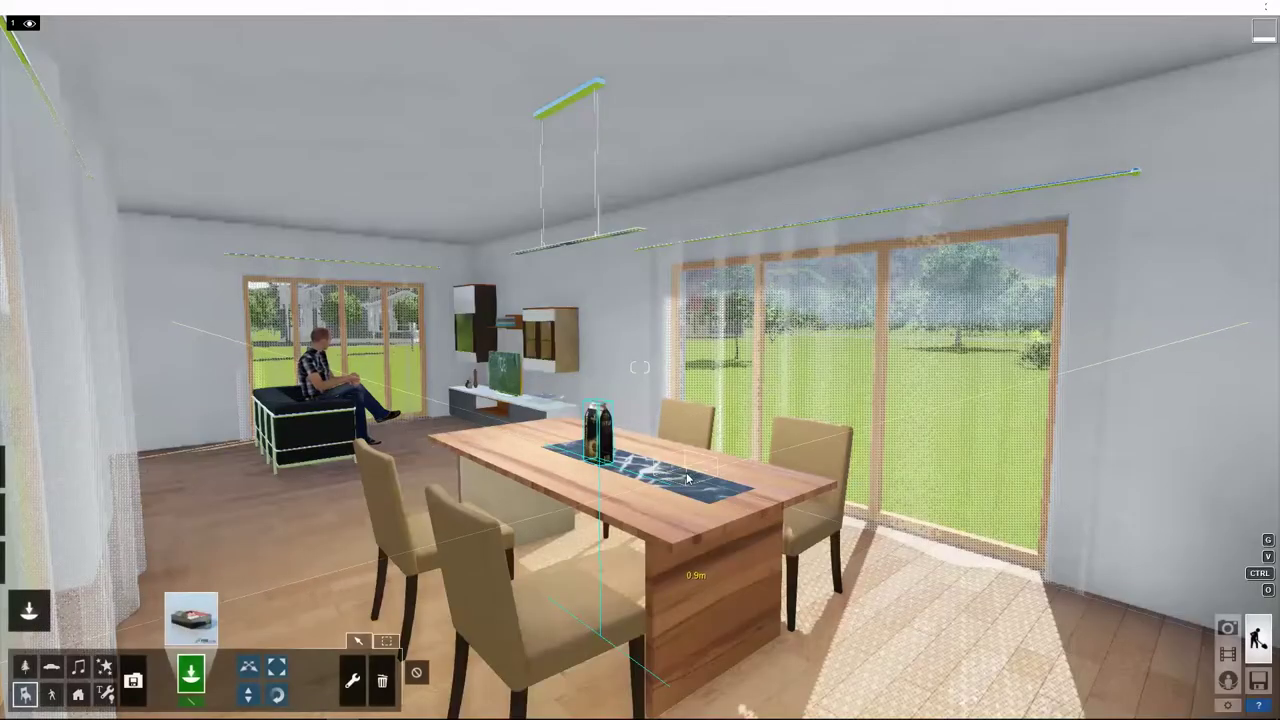
{"action": "left_click", "coordinate": [195, 618]}
{"action": "left_click", "coordinate": [636, 381]}
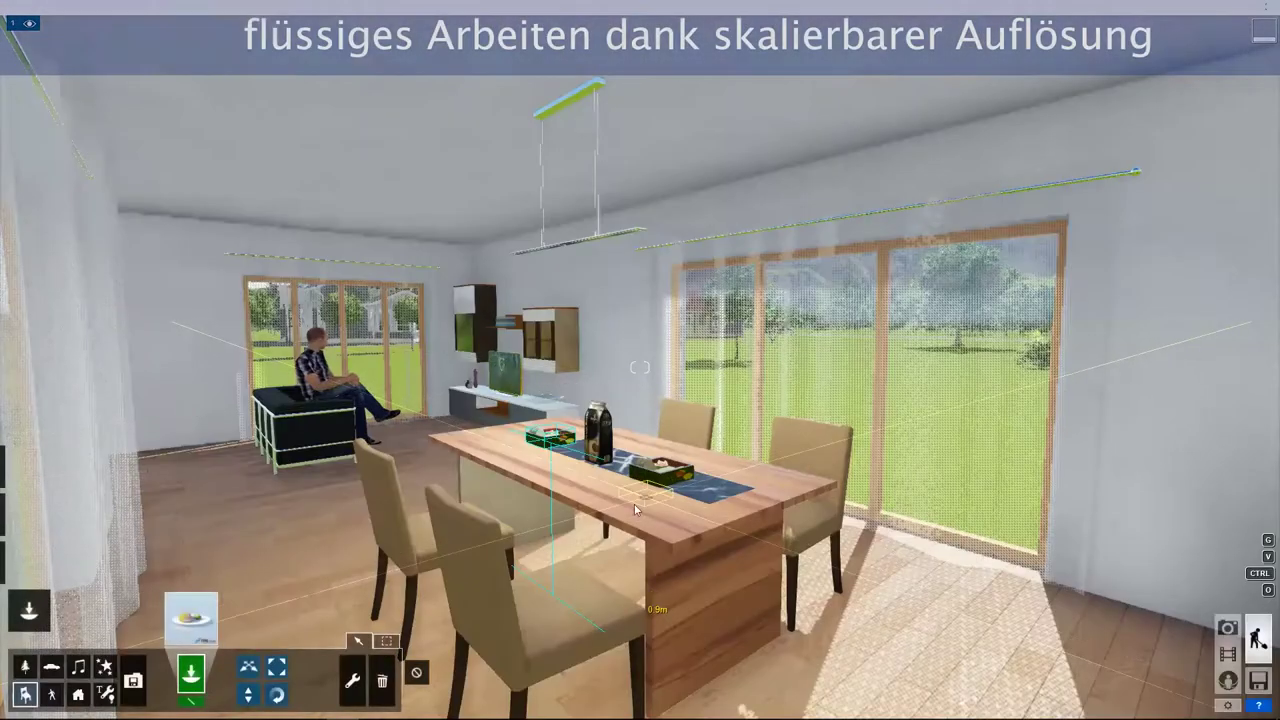
{"action": "left_click", "coordinate": [632, 495]}
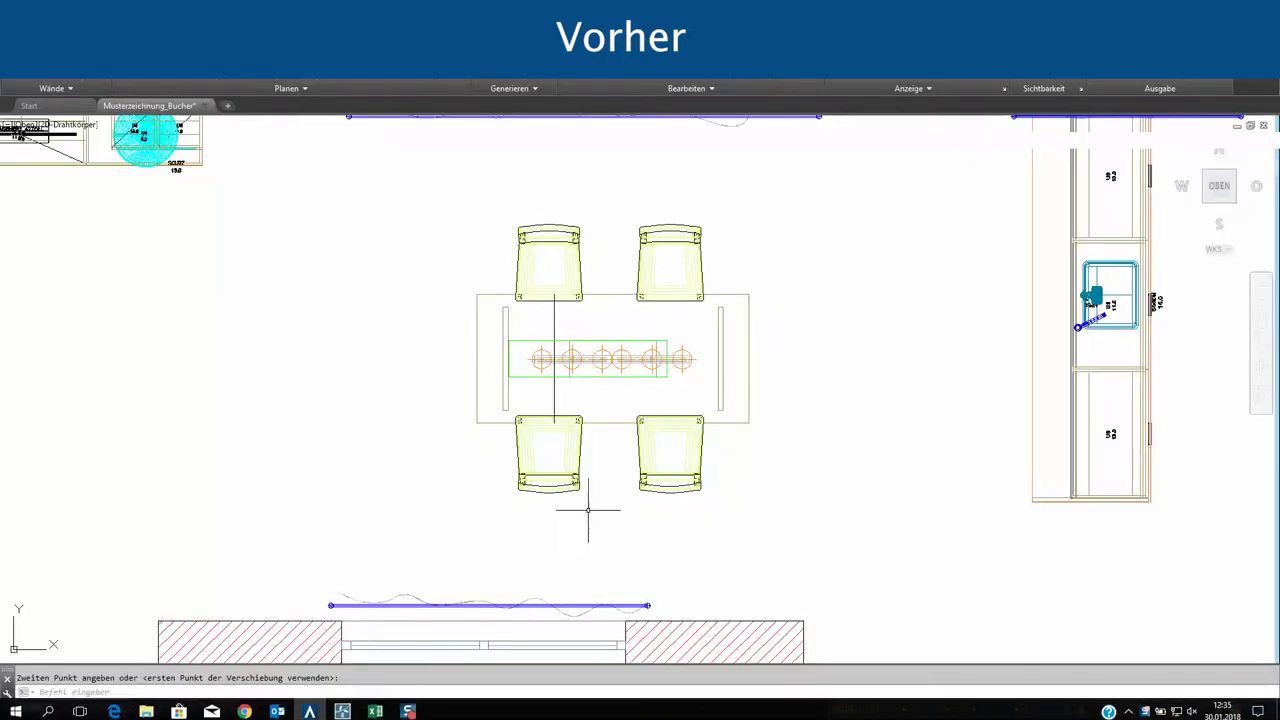
- Copy the selected chairs alongside the dining table in CAD+T 2018
{"action": "scroll", "coordinate": [760, 358], "scroll_direction": "down", "scroll_amount": 3}
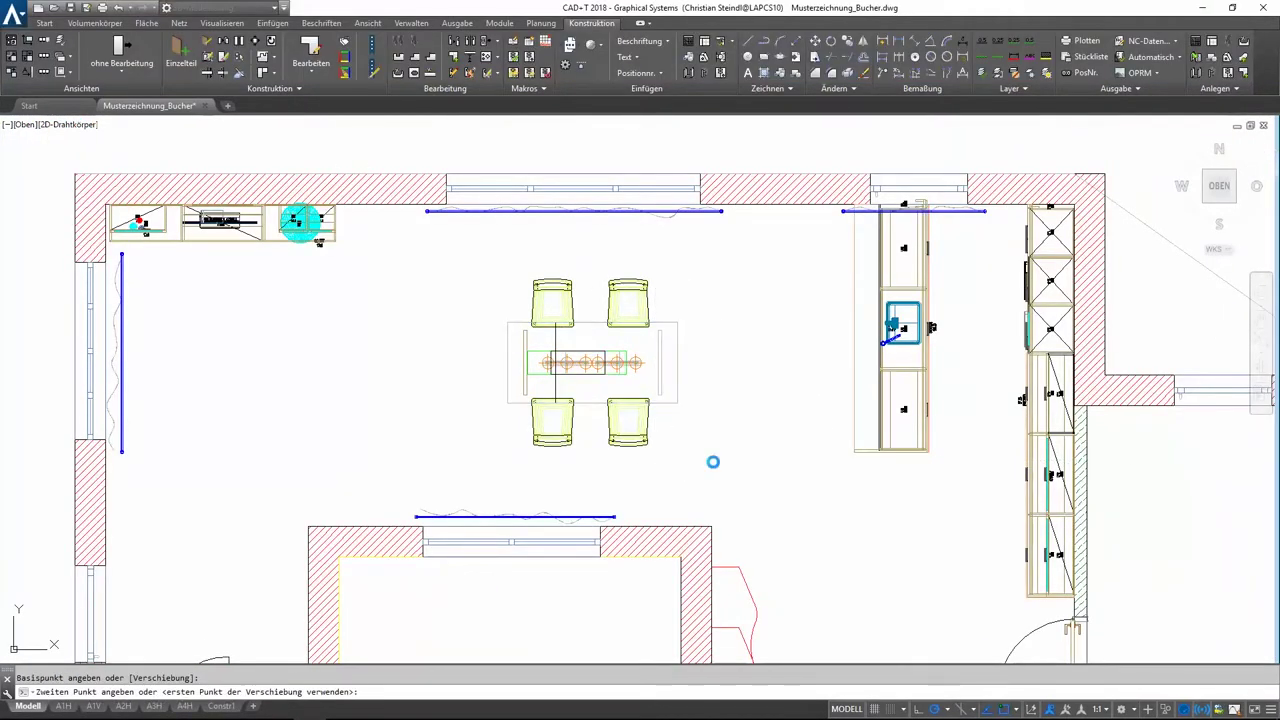
{"action": "key", "text": "Return"}
{"action": "left_click", "coordinate": [610, 483]}
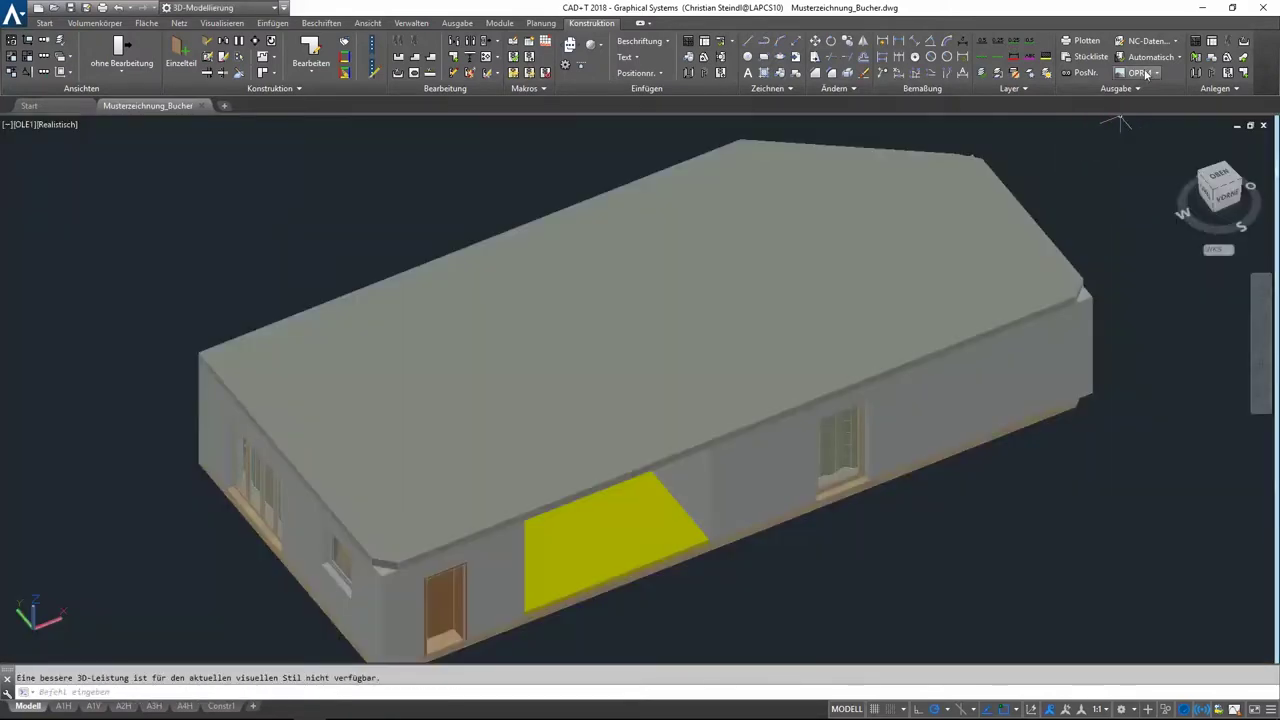
- Re-export the model to Lumion, overwrite the previous export file, and reload it
{"action": "left_click", "coordinate": [1140, 72]}
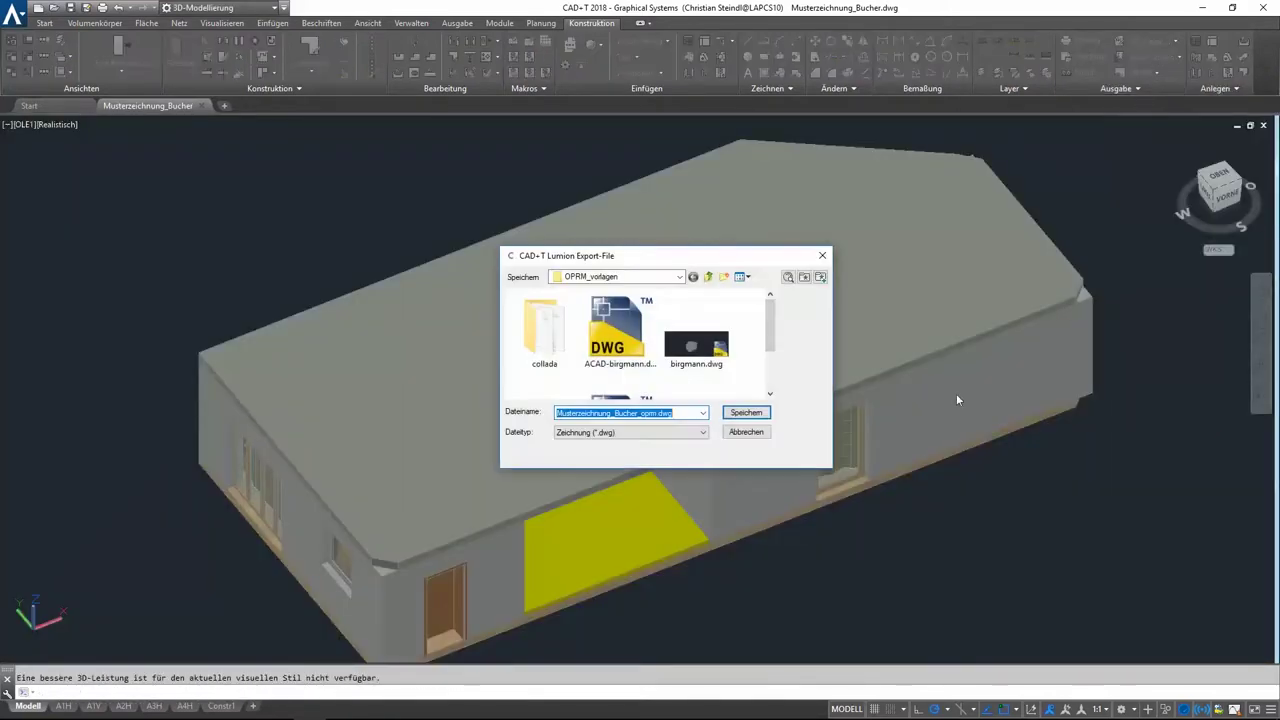
{"action": "left_click", "coordinate": [759, 414]}
{"action": "left_click", "coordinate": [640, 402]}
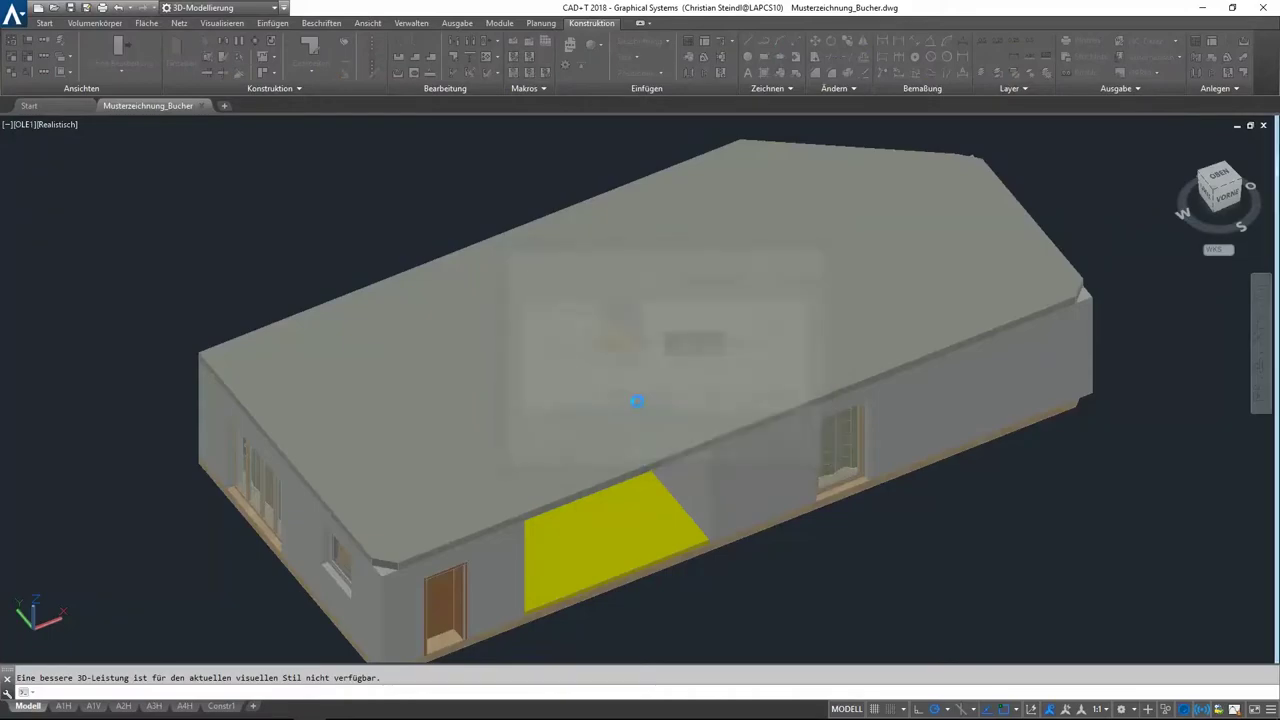
{"action": "left_click", "coordinate": [262, 618]}
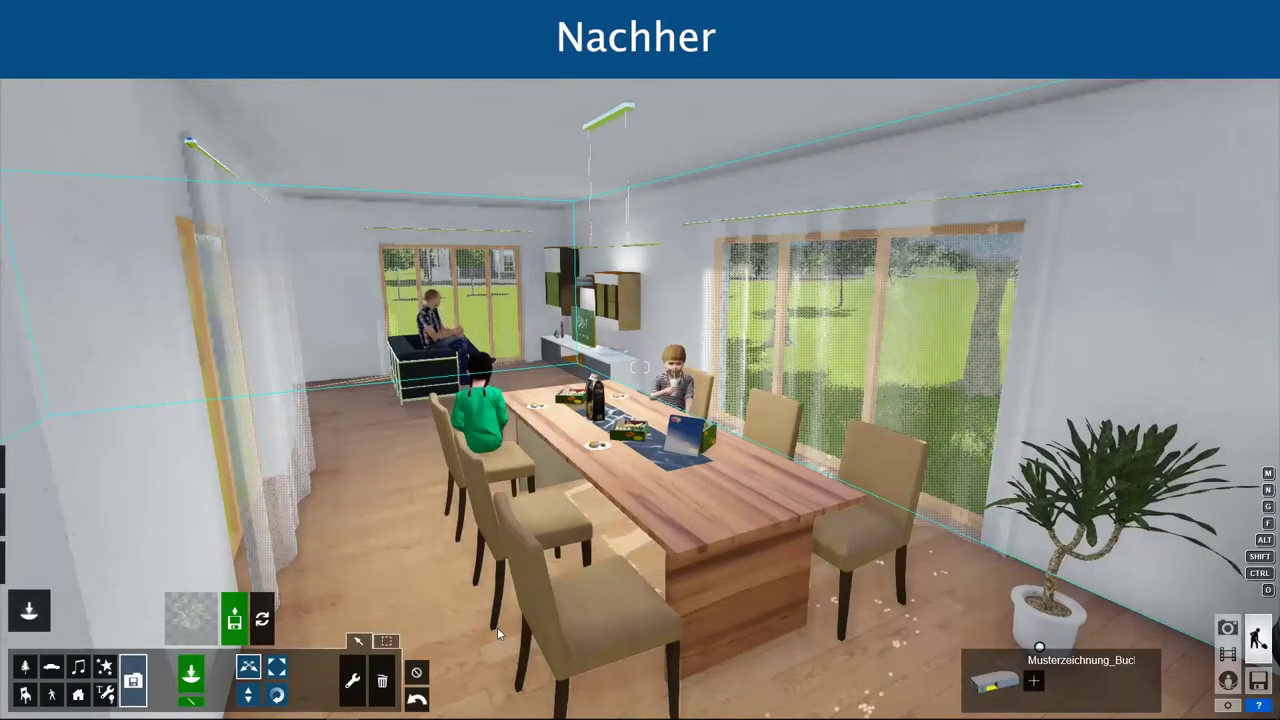
- Plant a California_Buckeye_F tree from page 3 of the Nature library beside the house
{"action": "right_click_drag", "start_coordinate": [497, 627], "coordinate": [640, 367]}
{"action": "key", "text": "w"}
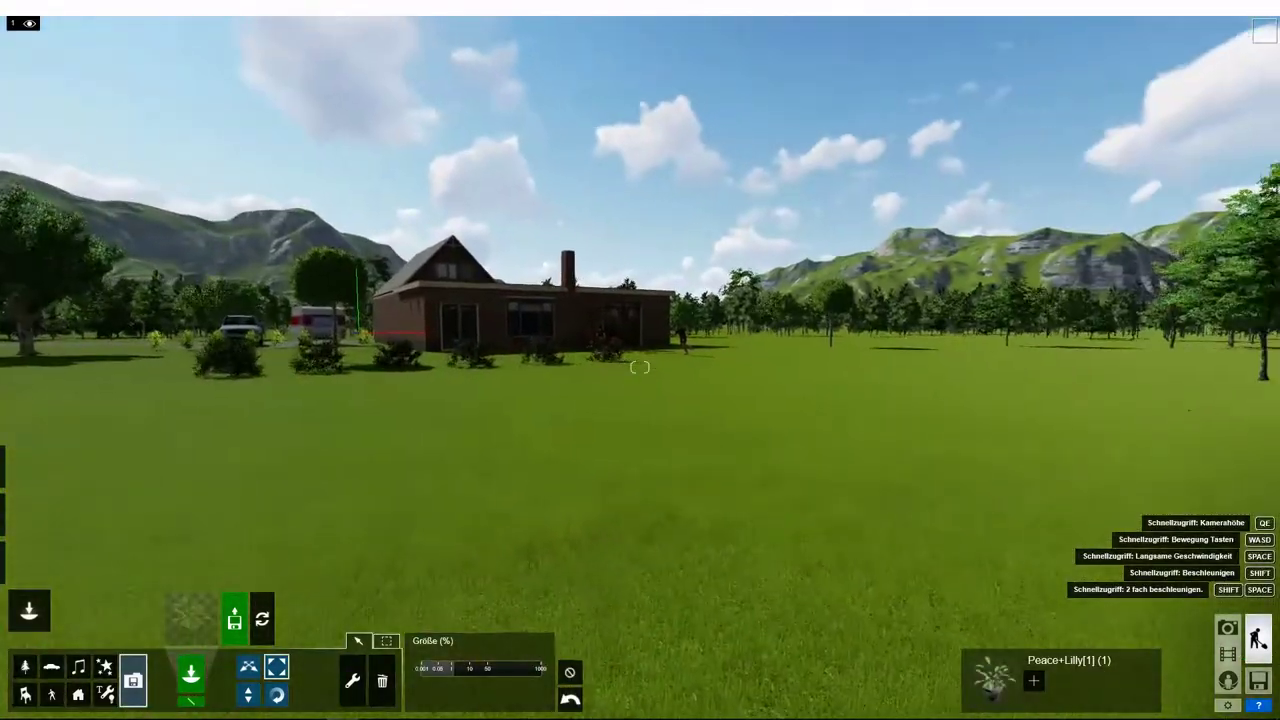
{"action": "left_click", "coordinate": [25, 666]}
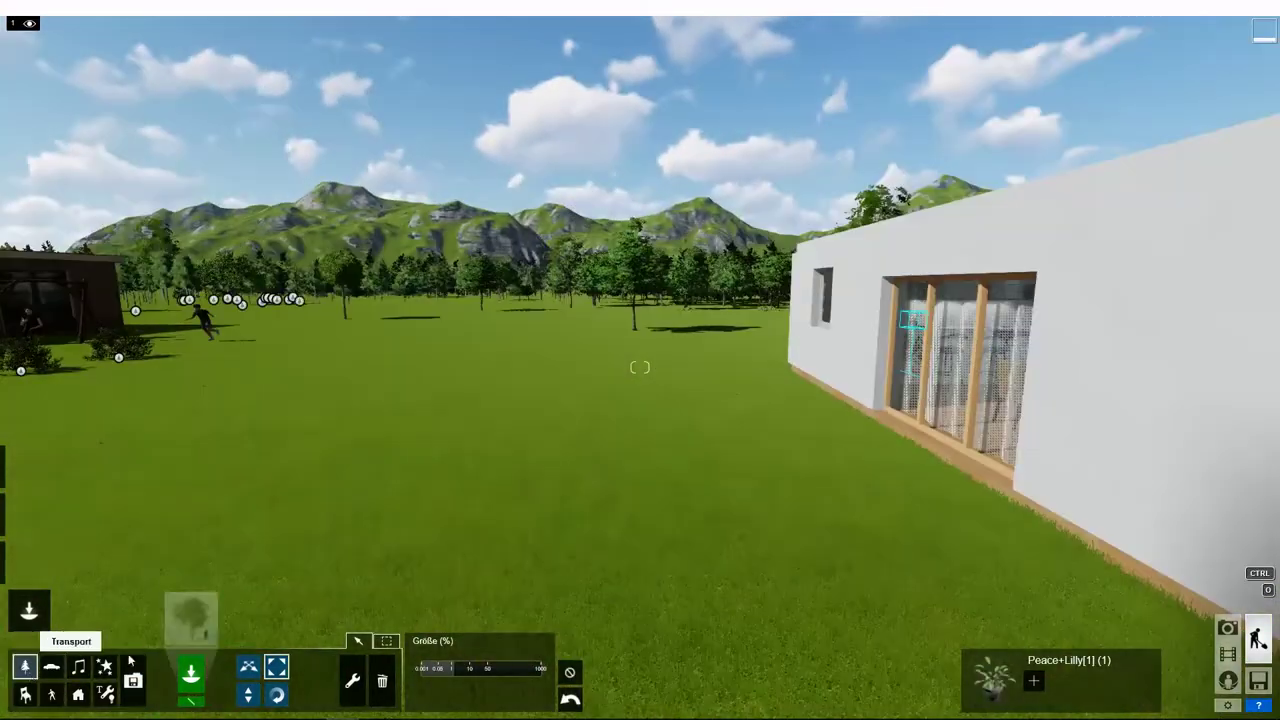
{"action": "left_click", "coordinate": [192, 618]}
{"action": "left_click", "coordinate": [394, 218]}
{"action": "left_click", "coordinate": [415, 218]}
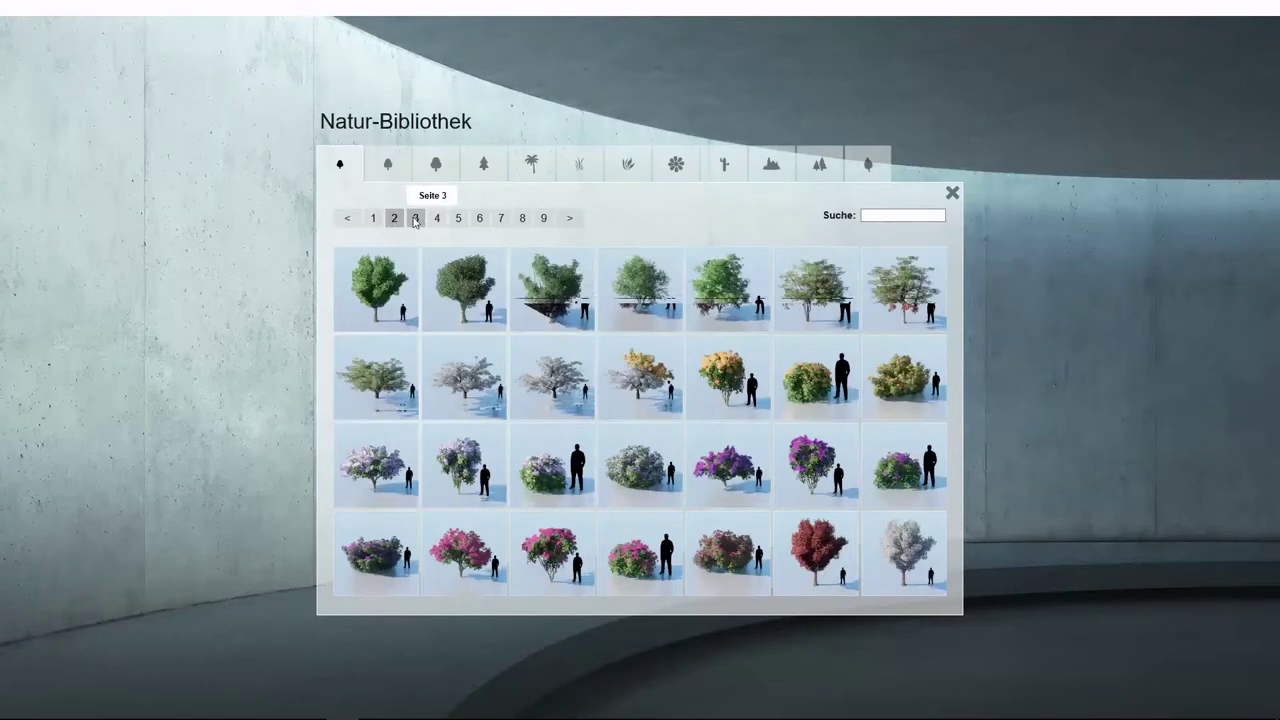
{"action": "left_click", "coordinate": [458, 318]}
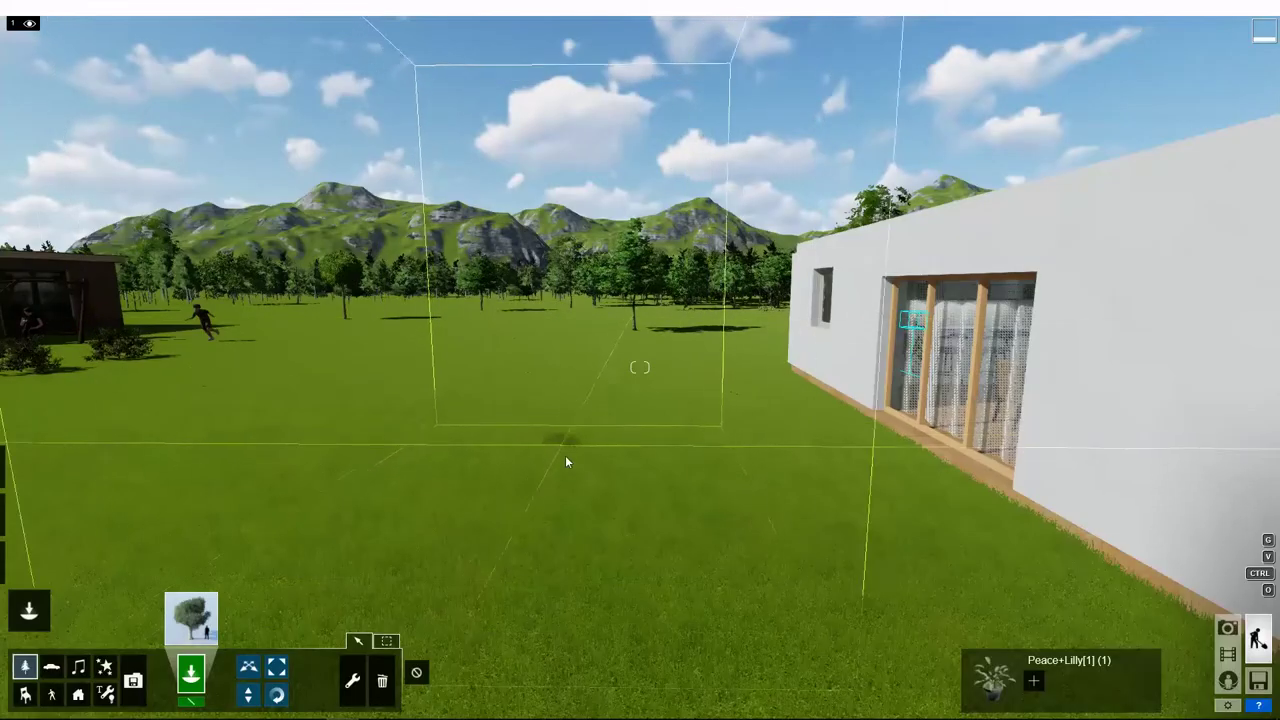
{"action": "left_click", "coordinate": [556, 486]}
{"action": "scroll", "coordinate": [554, 482], "scroll_direction": "down", "scroll_amount": 5}
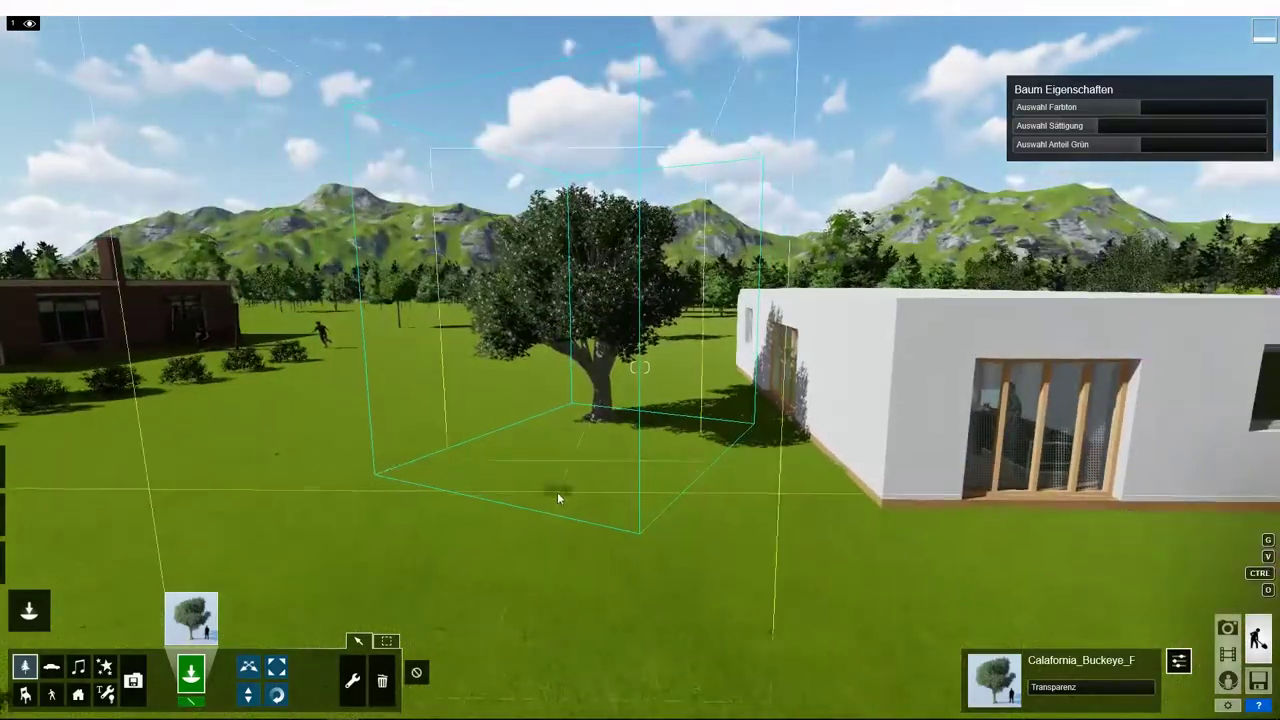
{"action": "right_click_drag", "start_coordinate": [546, 482], "coordinate": [620, 470]}
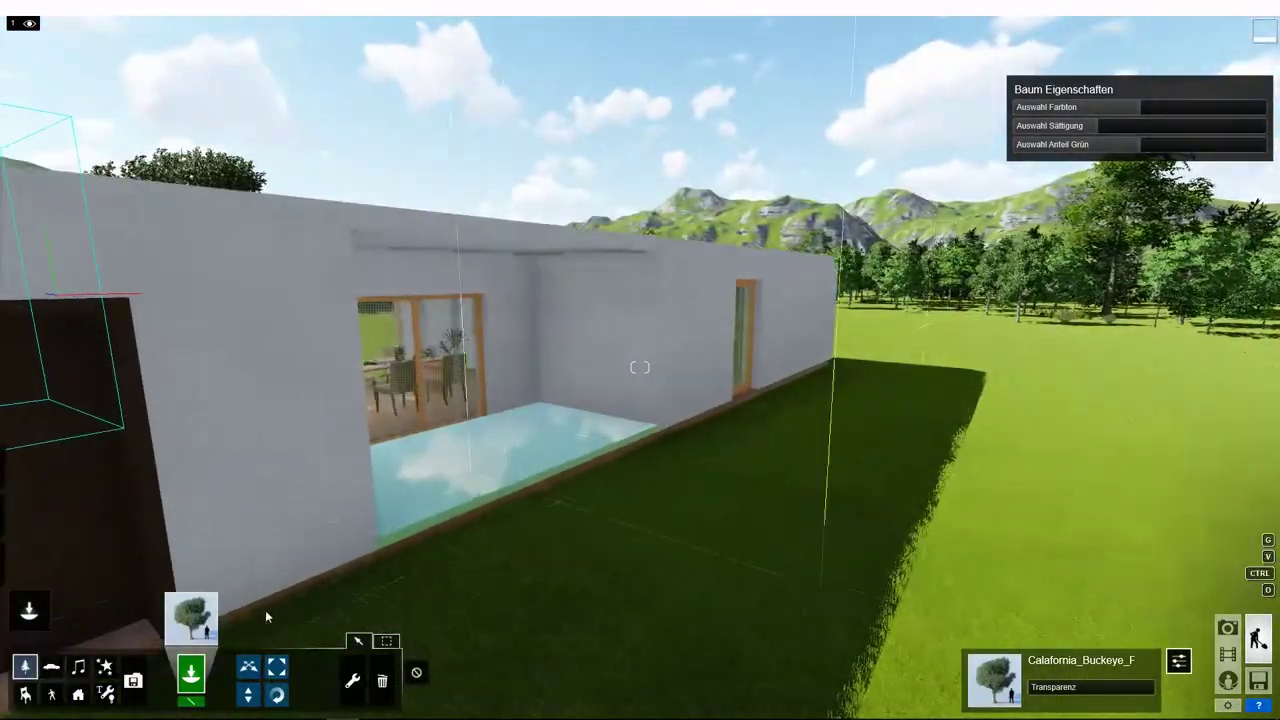
- Place a Barbecue_008 grill and a boy from the Jungen characters, rotated to face another way
{"action": "left_click", "coordinate": [191, 617]}
{"action": "left_click", "coordinate": [643, 555]}
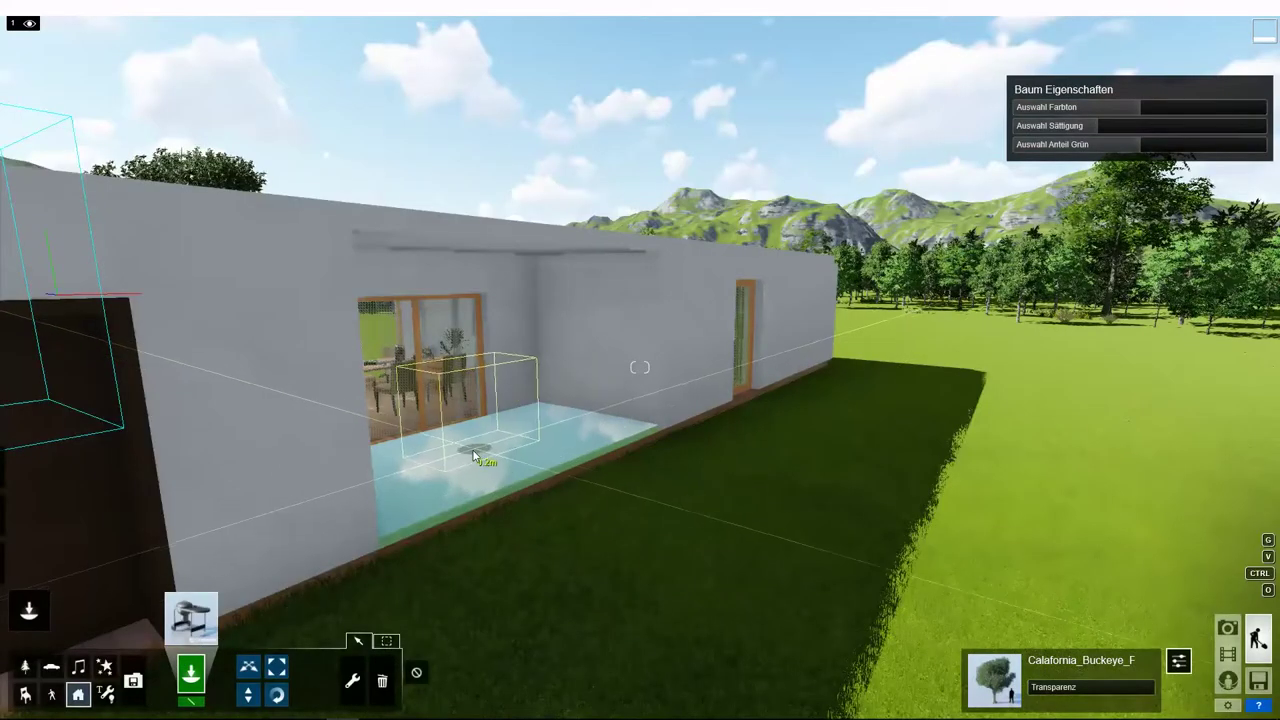
{"action": "left_click", "coordinate": [185, 621]}
{"action": "left_click", "coordinate": [437, 164]}
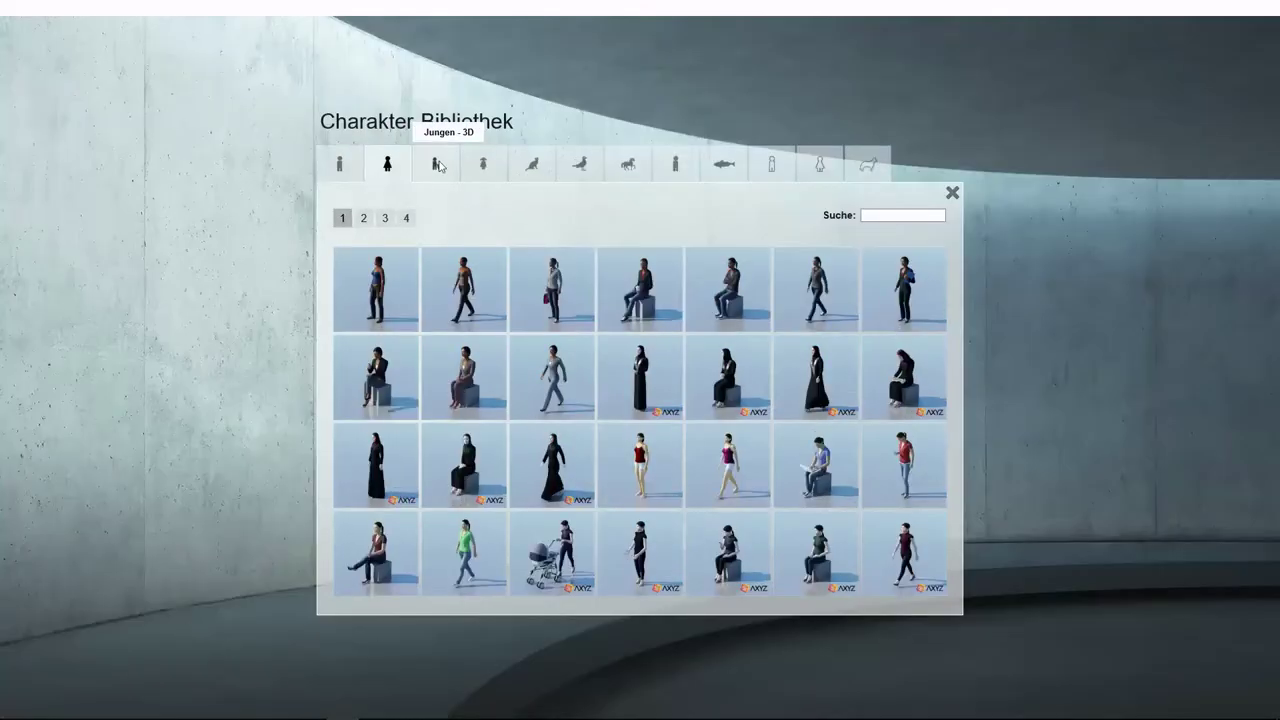
{"action": "left_click", "coordinate": [458, 298]}
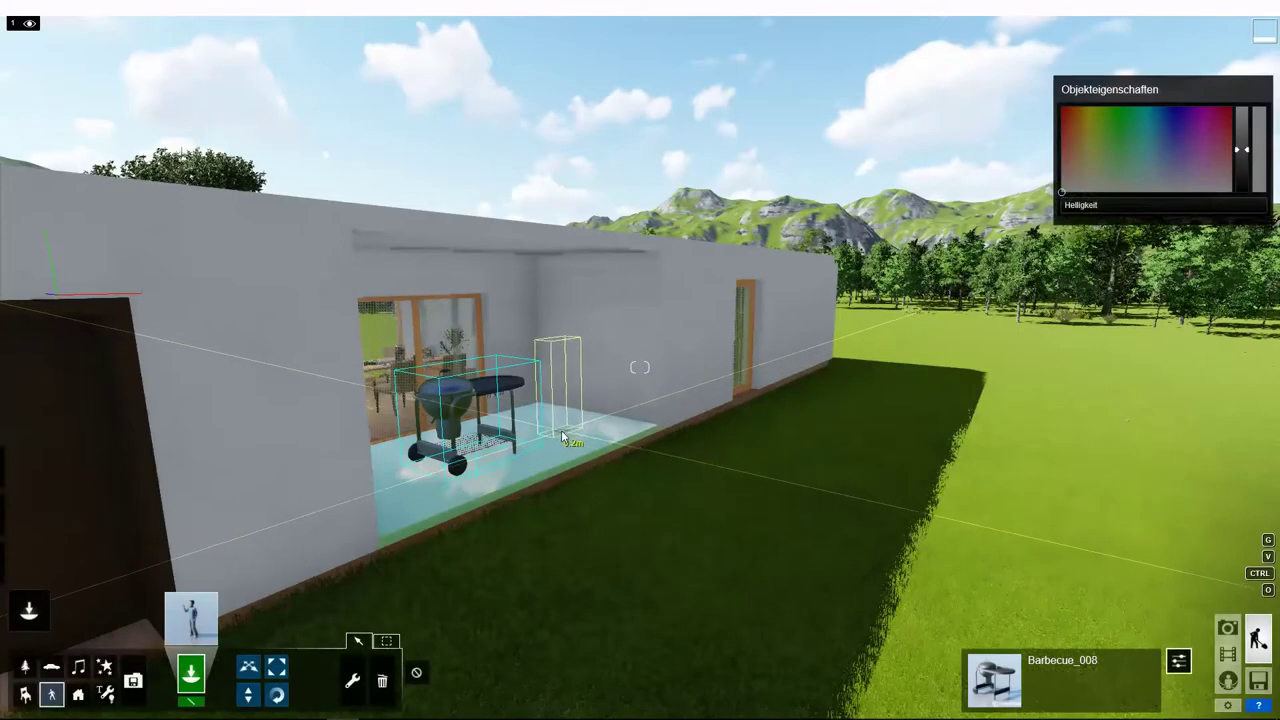
{"action": "left_click", "coordinate": [285, 693]}
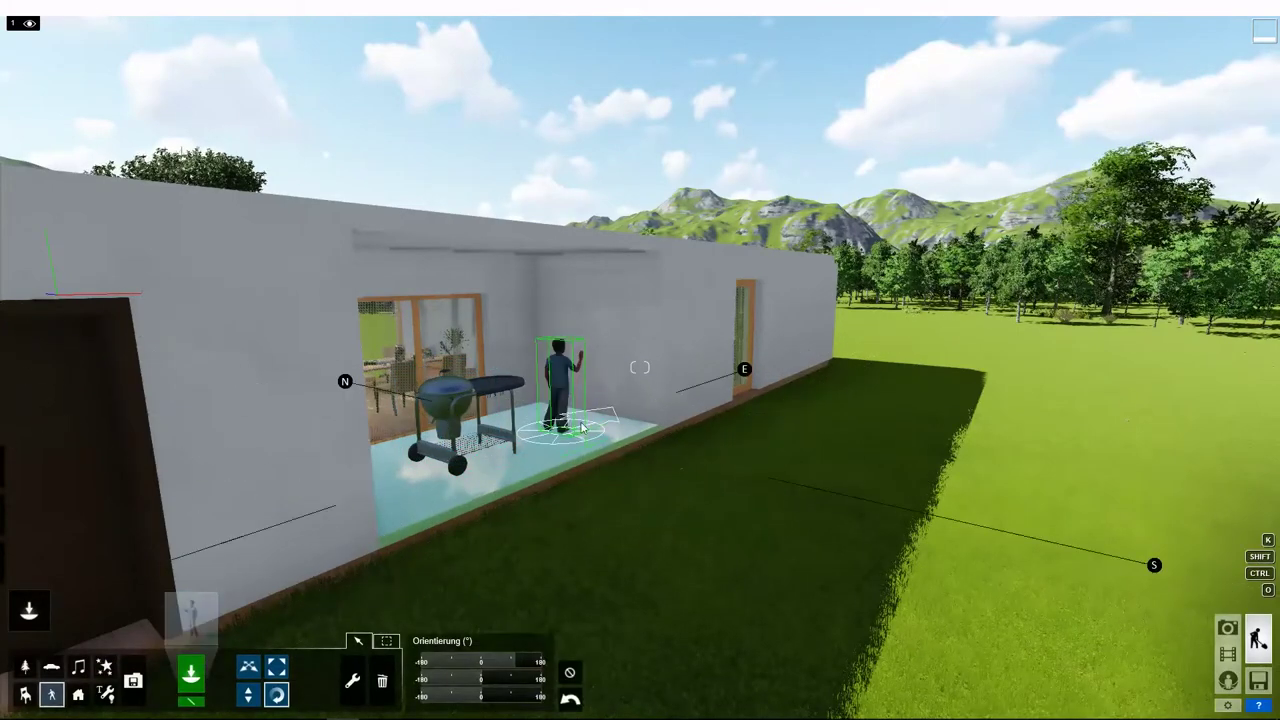
{"action": "left_click_drag", "start_coordinate": [534, 417], "coordinate": [518, 447]}
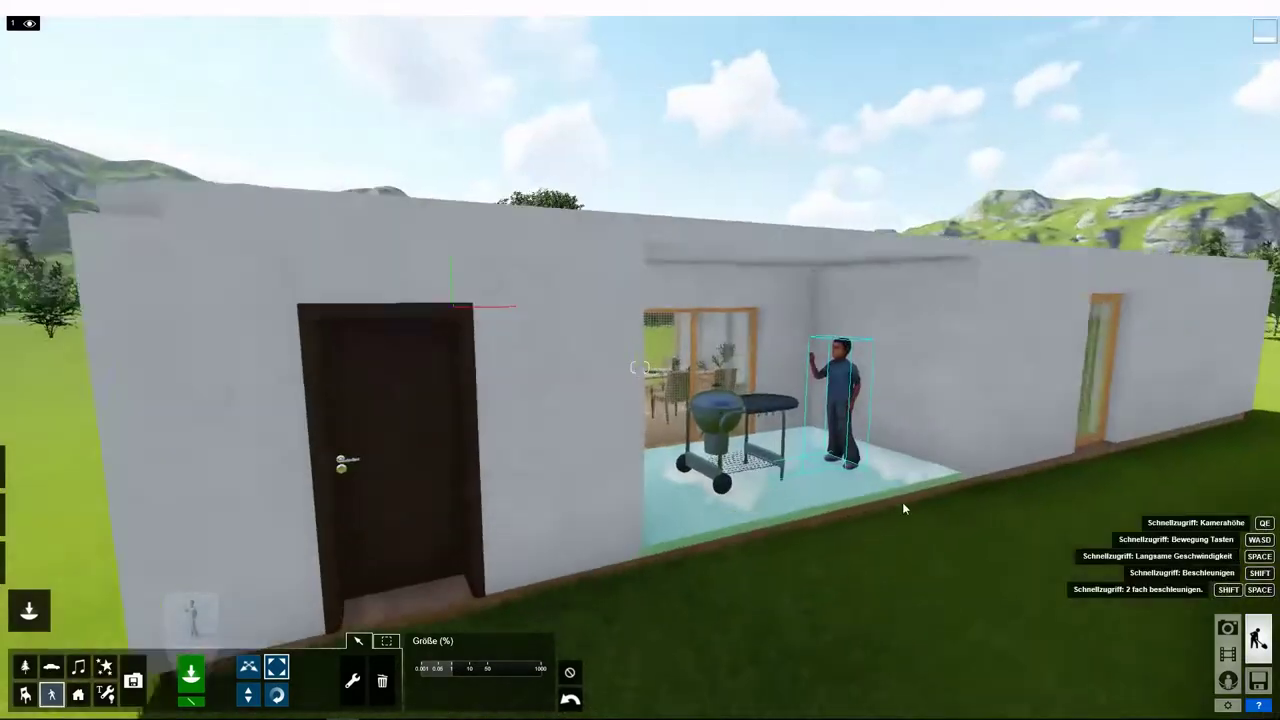
{"action": "right_click_drag", "start_coordinate": [594, 419], "coordinate": [898, 483]}
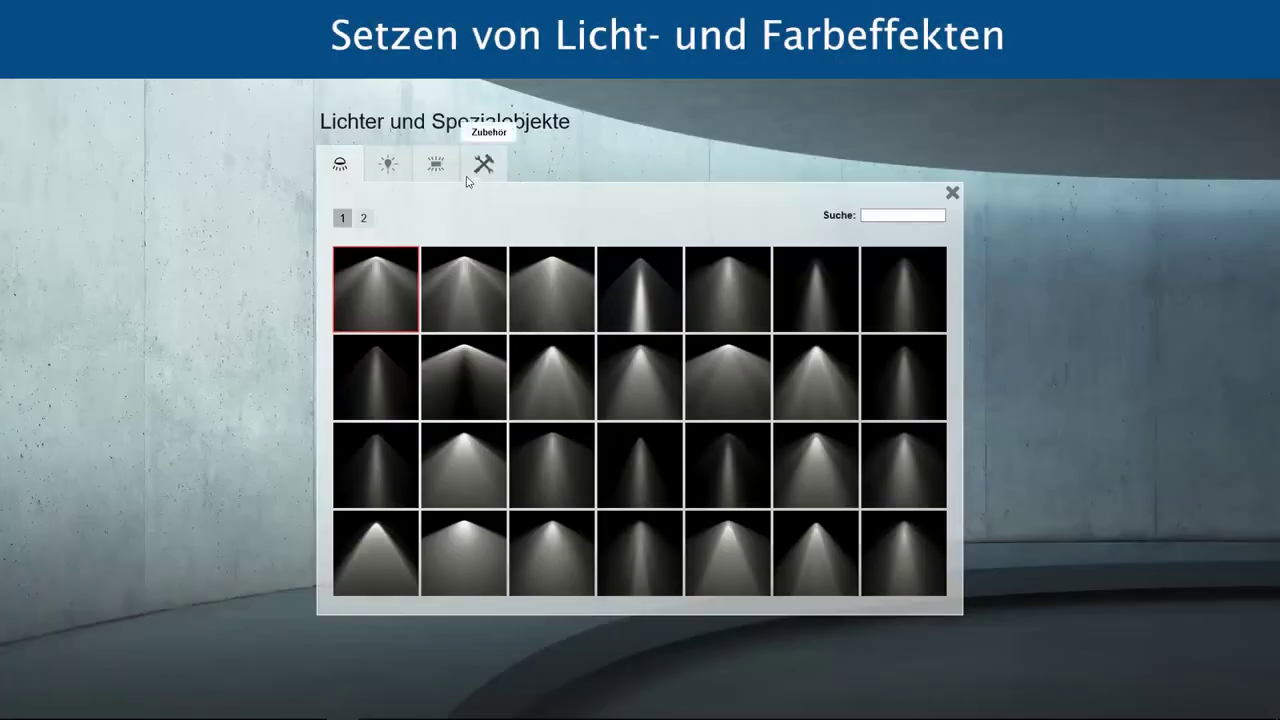
- Place line lights, including one under the wall shelf, and raise their brightness
{"action": "left_click", "coordinate": [436, 164]}
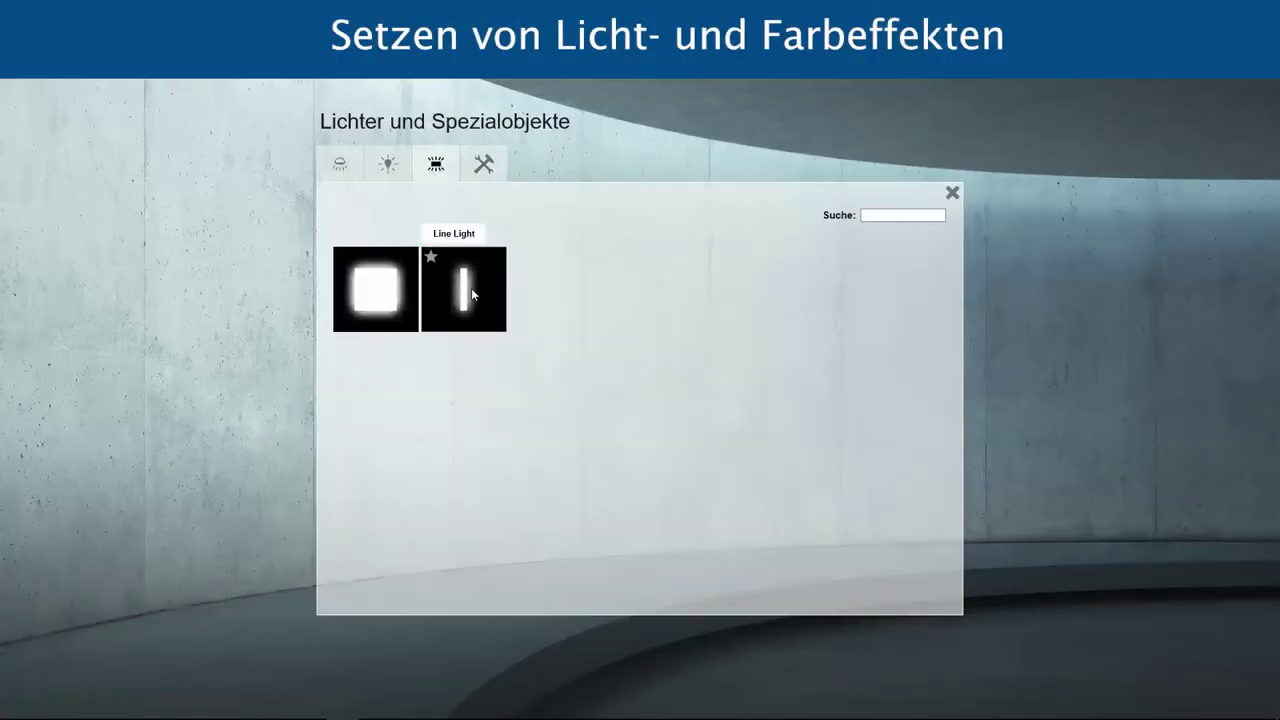
{"action": "left_click", "coordinate": [449, 287]}
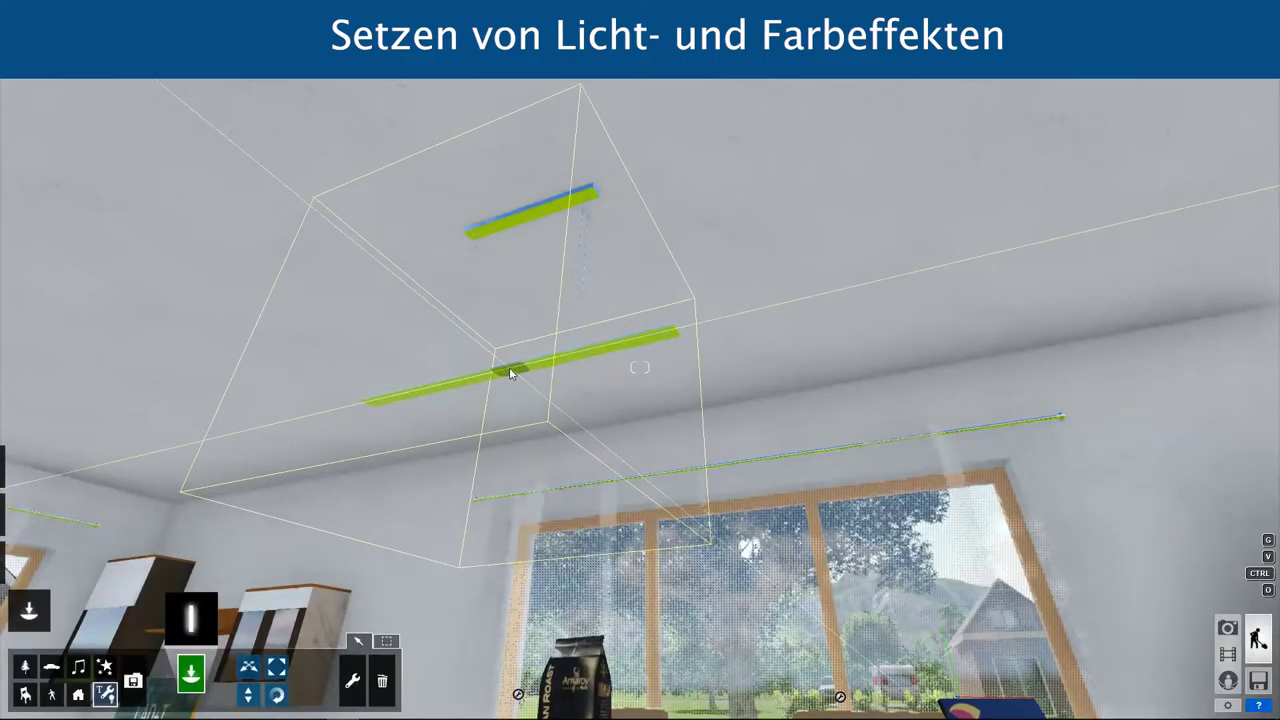
{"action": "left_click", "coordinate": [509, 367]}
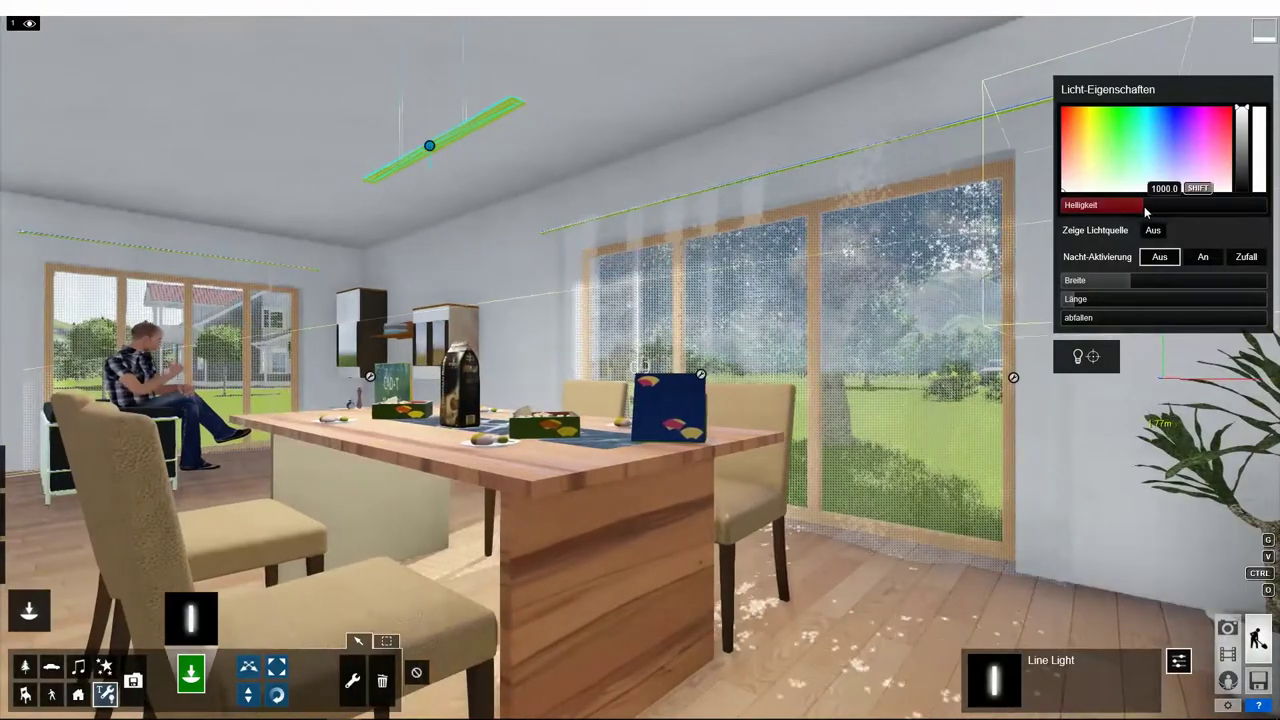
{"action": "mouse_move", "coordinate": [1146, 208]}
{"action": "left_mouse_down"}
{"action": "mouse_move", "coordinate": [1169, 205]}
{"action": "mouse_move", "coordinate": [1150, 196]}
{"action": "mouse_move", "coordinate": [1142, 139]}
{"action": "mouse_move", "coordinate": [1083, 190]}
{"action": "left_mouse_up"}
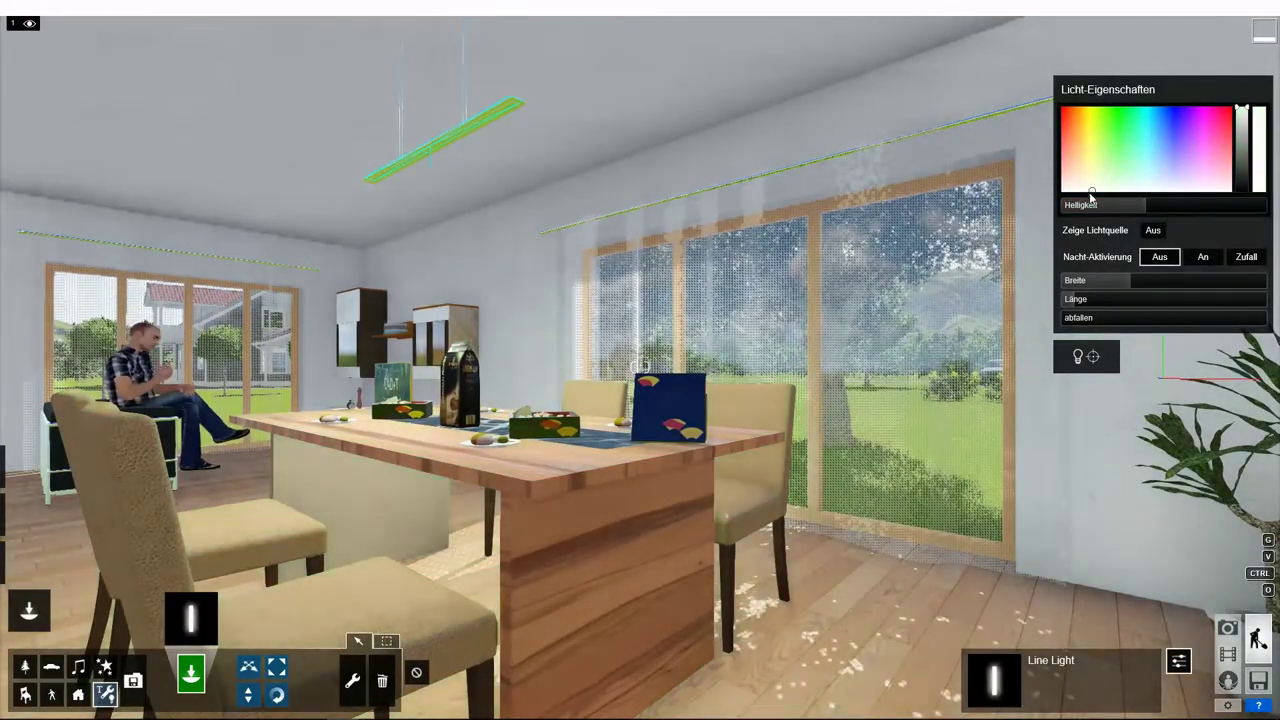
{"action": "key", "text": "w"}
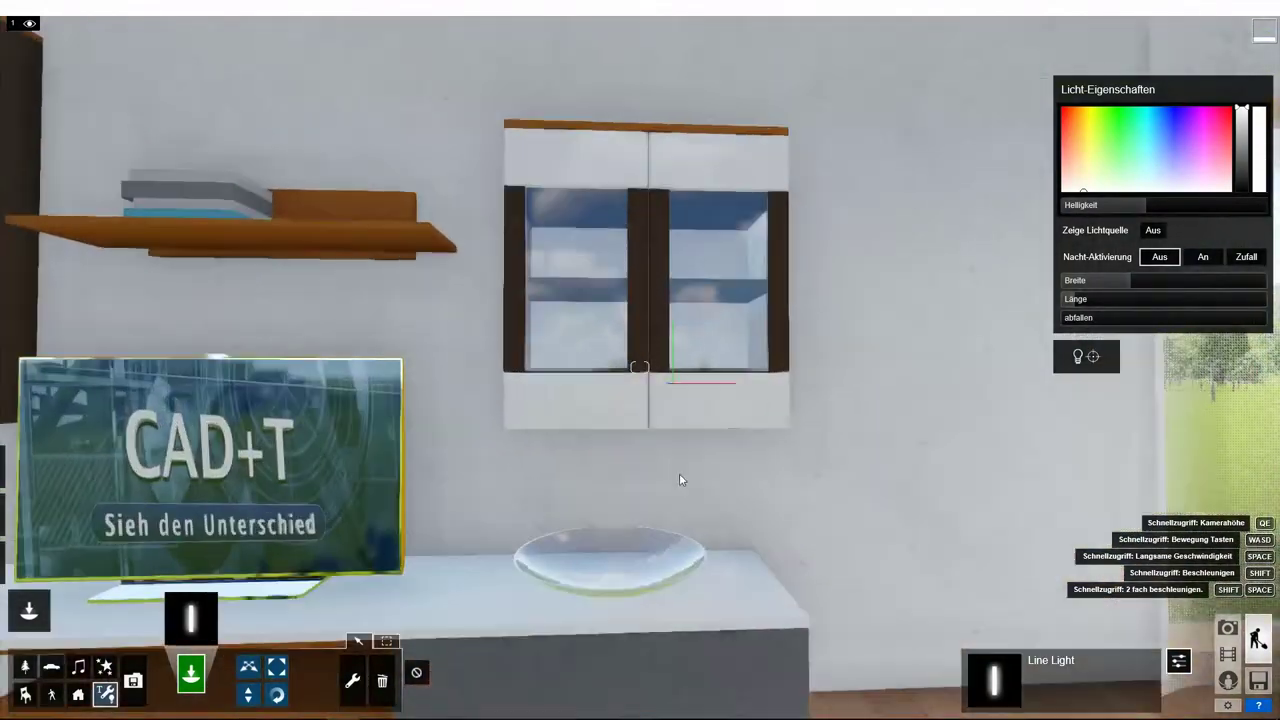
{"action": "key", "text": "e"}
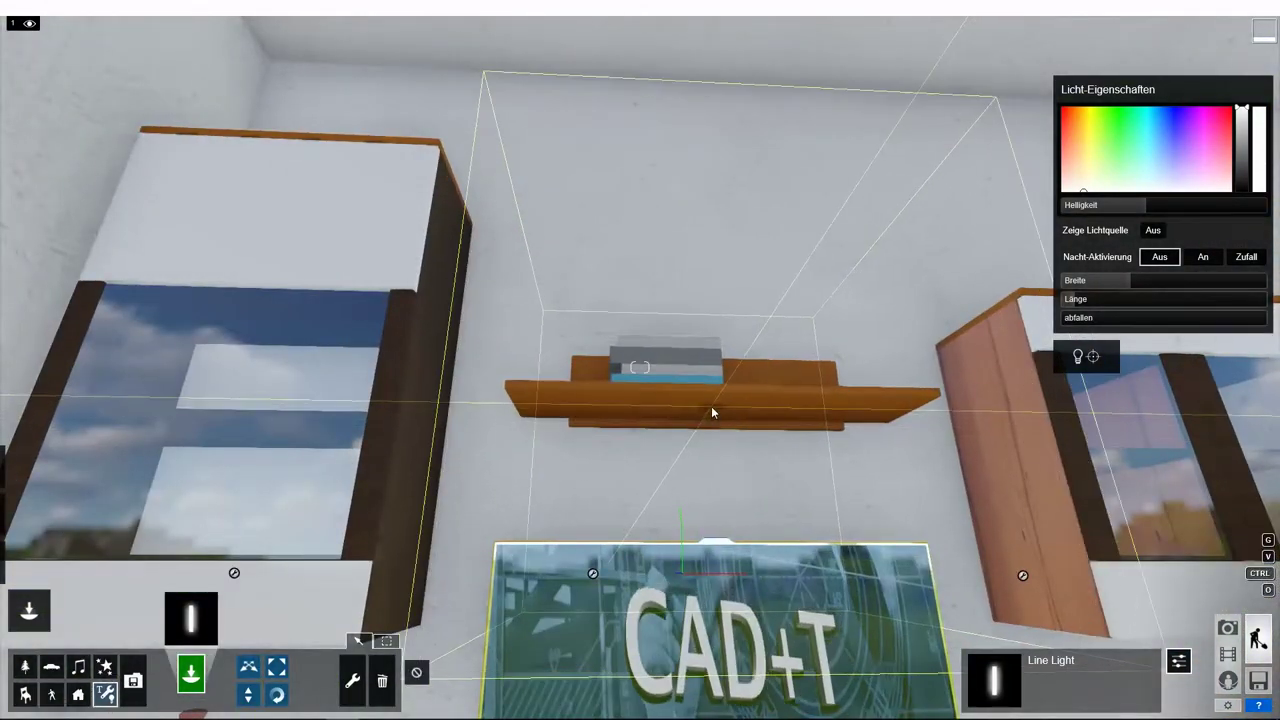
{"action": "left_click", "coordinate": [711, 408]}
{"action": "left_click_drag", "start_coordinate": [1051, 206], "coordinate": [1122, 216]}
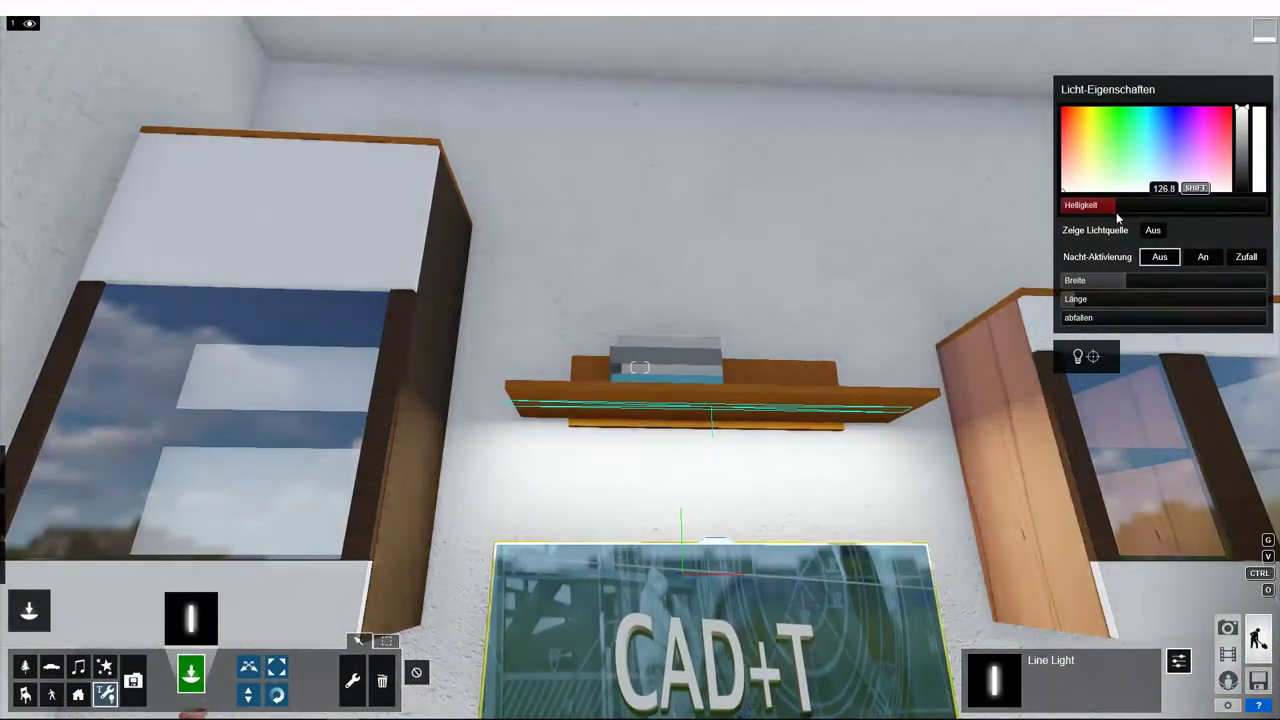
- Tilt and dim the cabinet-top line light, then shift the sun direction in the Realistisch kitchen photo
{"action": "key", "text": "w"}
{"action": "key", "text": "s"}
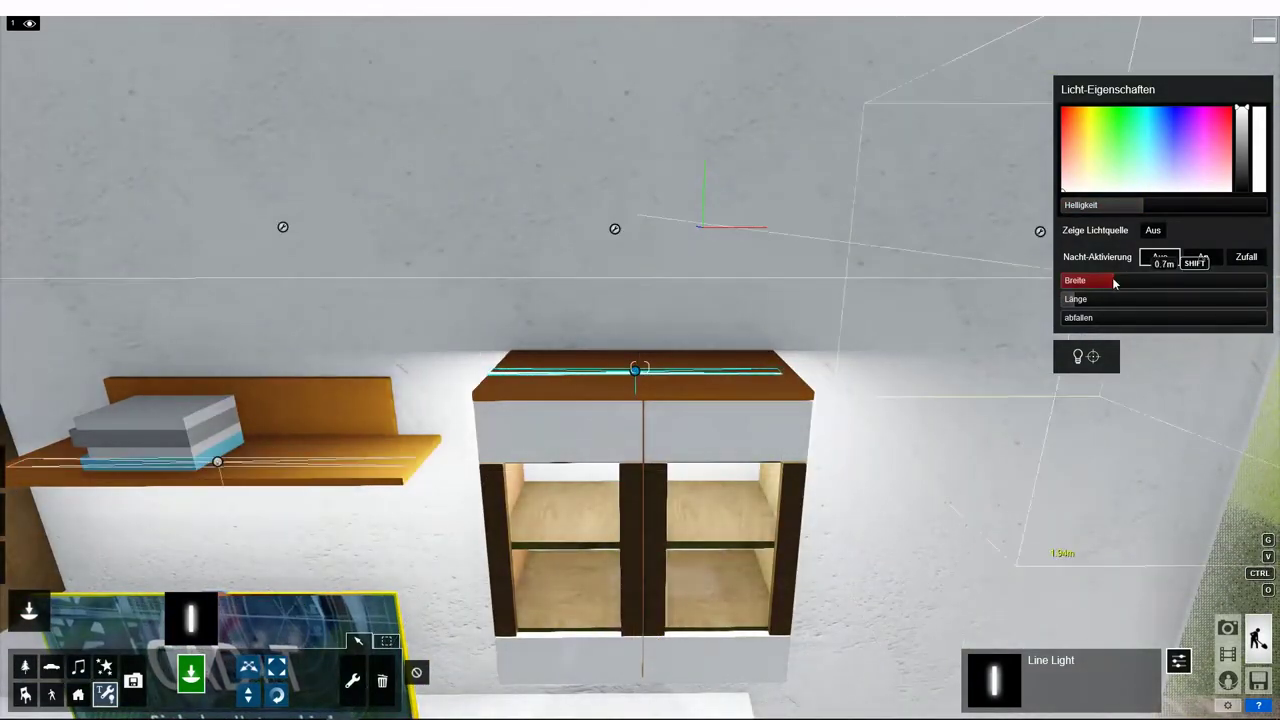
{"action": "left_click", "coordinate": [640, 366]}
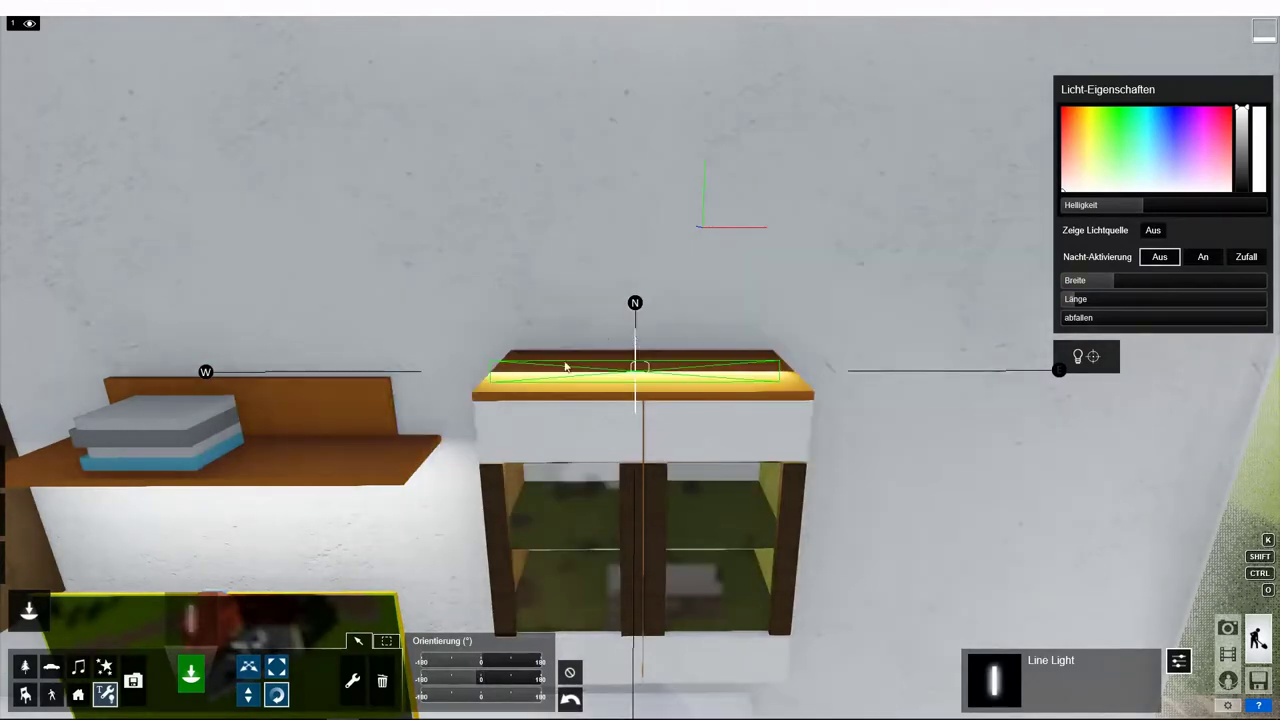
{"action": "middle_click_drag", "start_coordinate": [727, 440], "coordinate": [158, 368]}
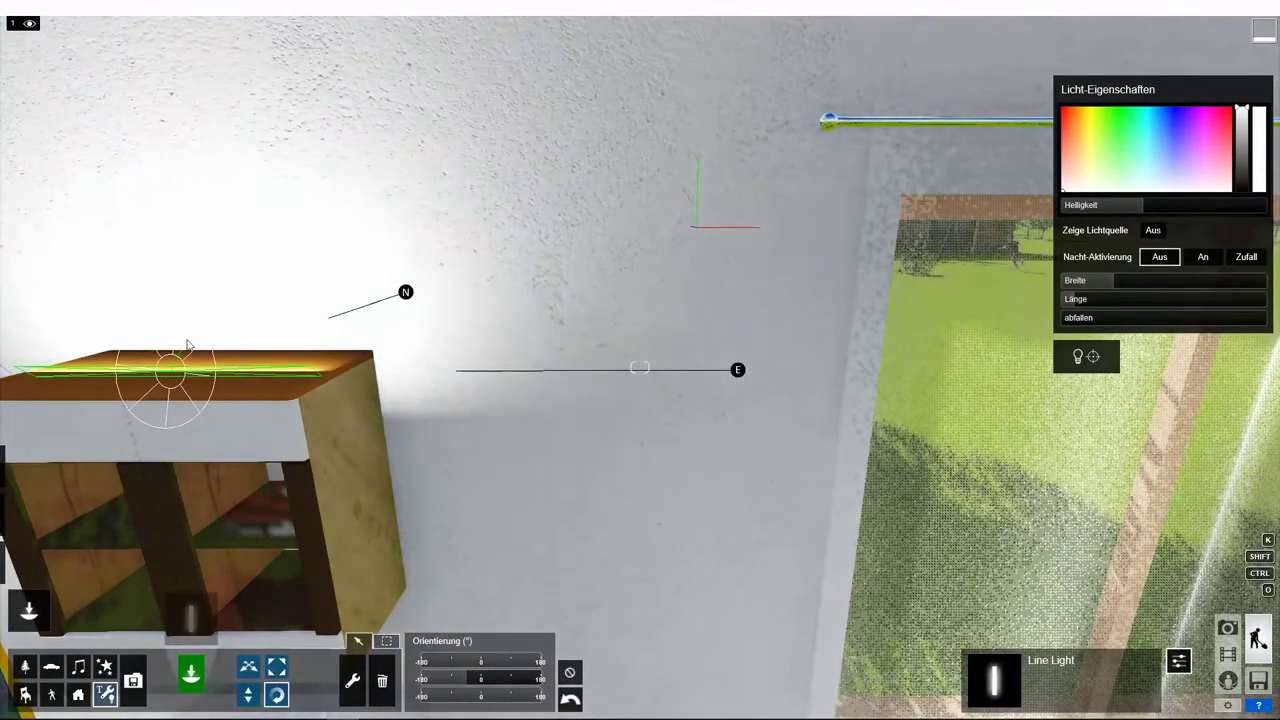
{"action": "left_click_drag", "start_coordinate": [158, 368], "coordinate": [170, 348]}
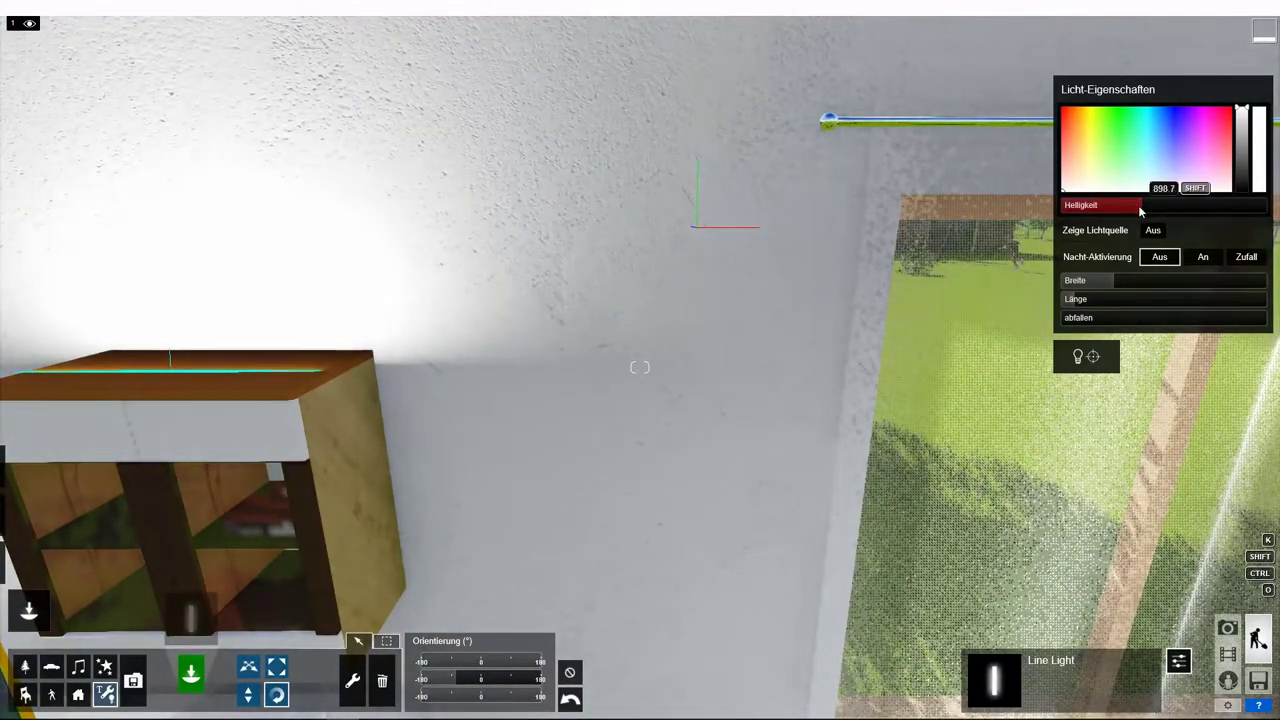
{"action": "left_click_drag", "start_coordinate": [1140, 211], "coordinate": [1116, 211]}
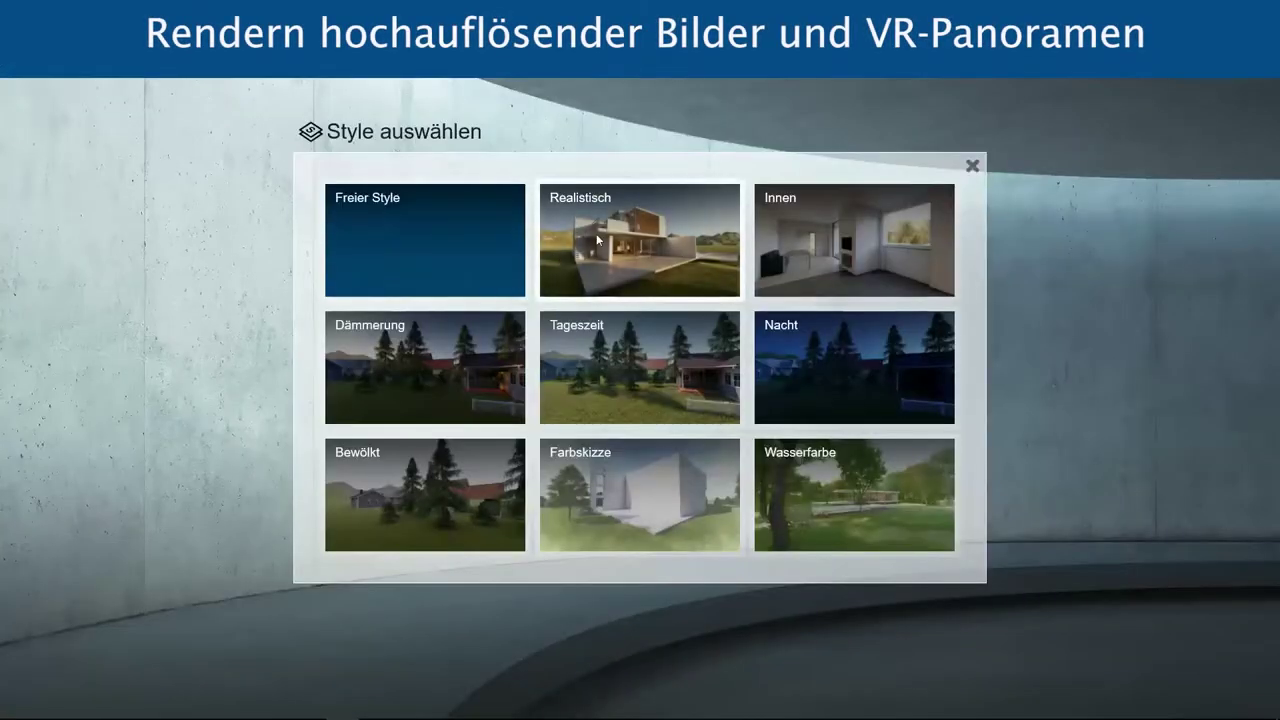
{"action": "left_click", "coordinate": [596, 233]}
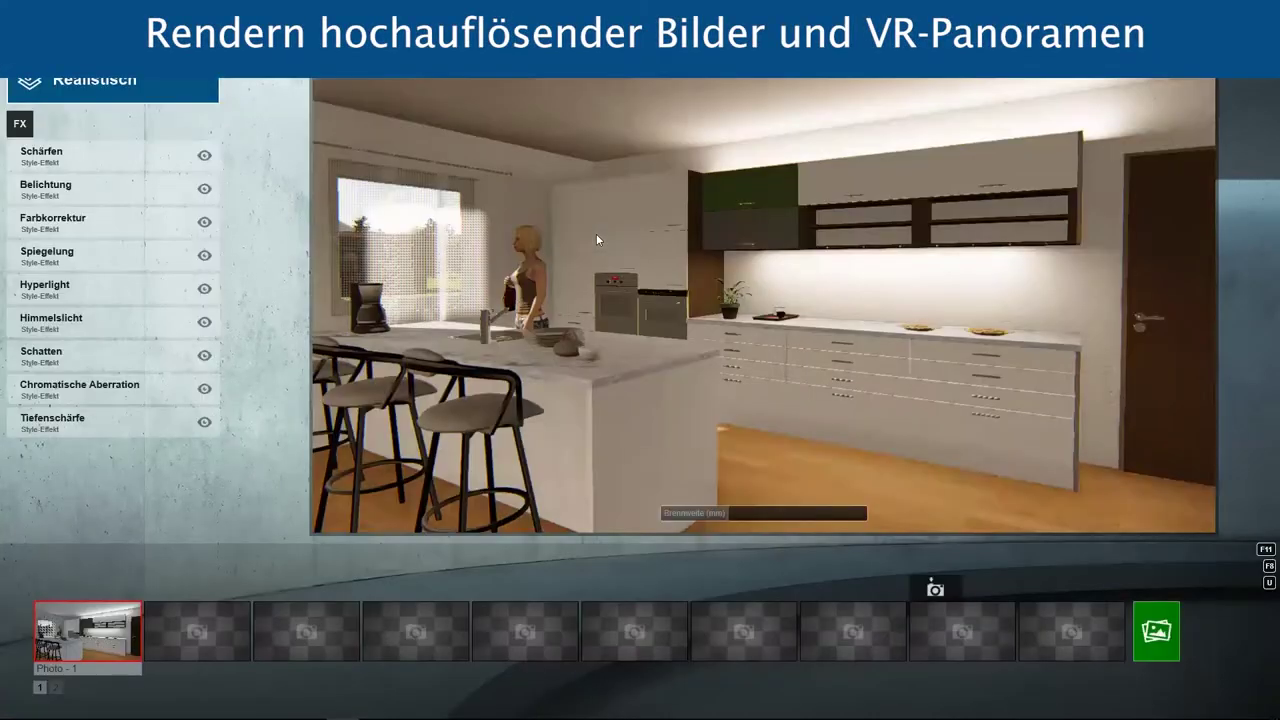
{"action": "left_click_drag", "start_coordinate": [215, 205], "coordinate": [173, 201]}
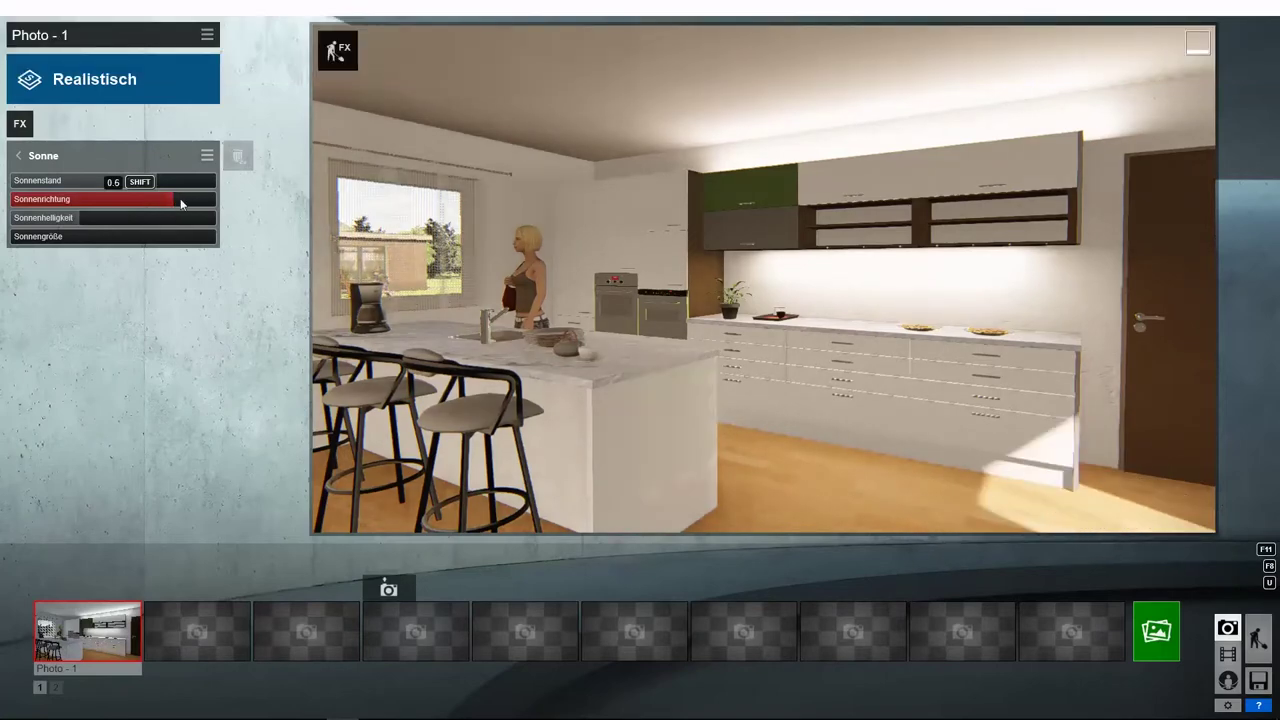
- Render the kitchen shot to a 1920x1080 JPG, then render the dining-room photo
{"action": "left_click", "coordinate": [1166, 636]}
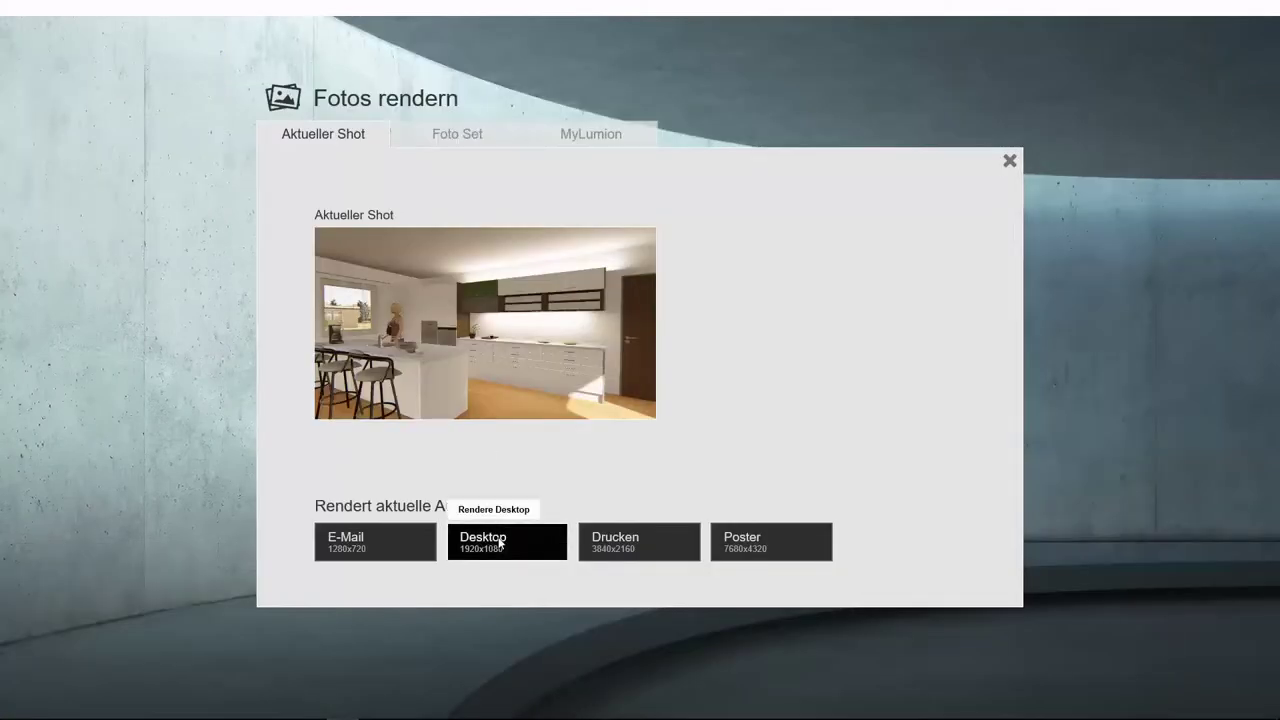
{"action": "left_click", "coordinate": [500, 543]}
{"action": "type", "text": "vide"}
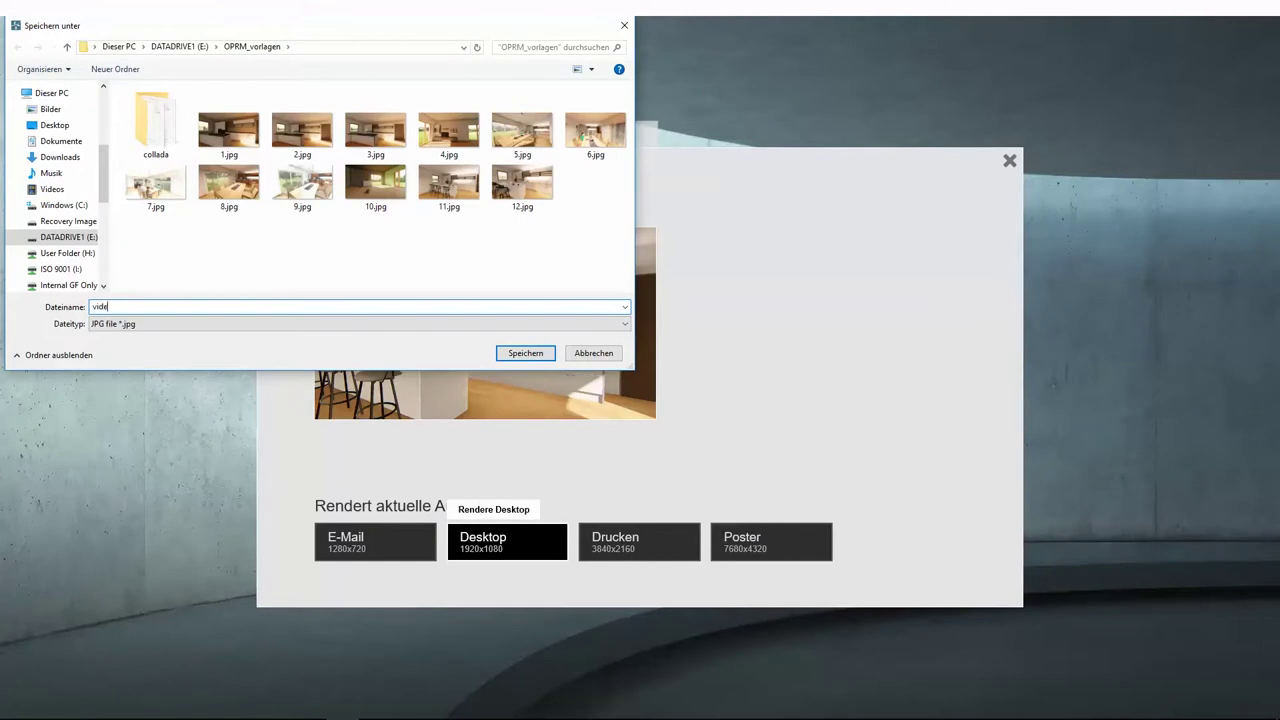
{"action": "key", "text": "Return"}
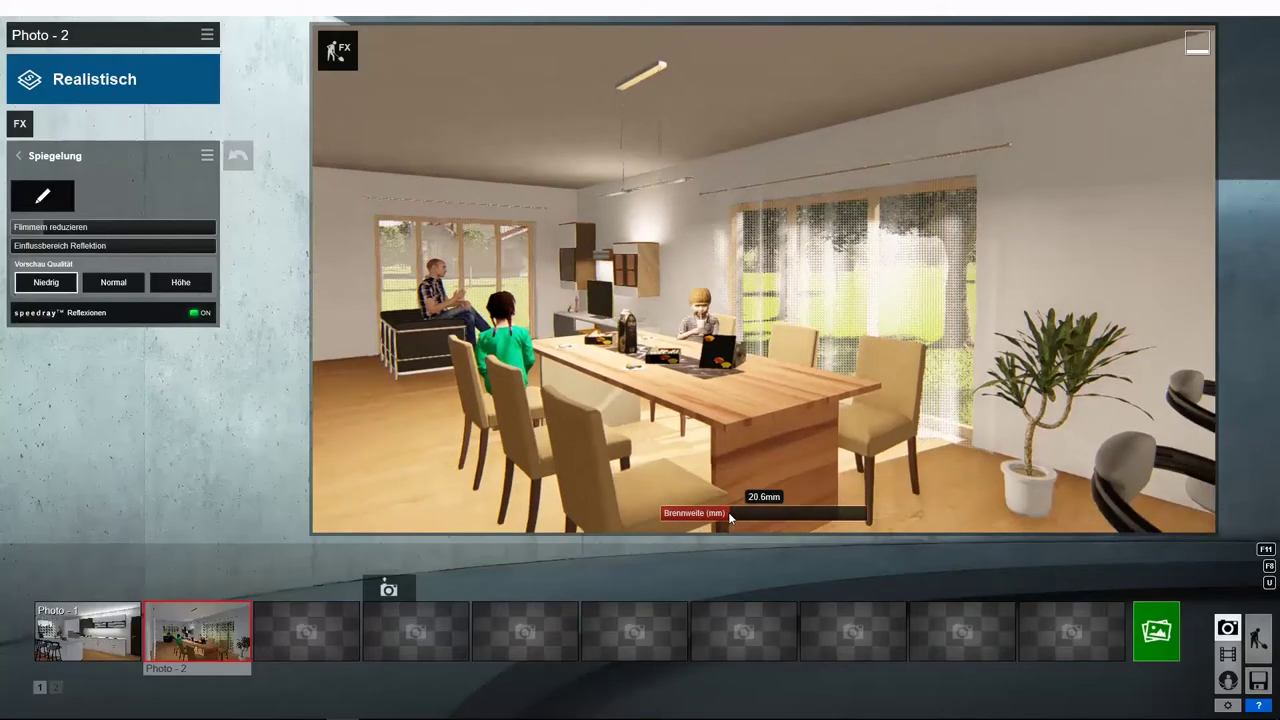
{"action": "left_click", "coordinate": [1156, 631]}
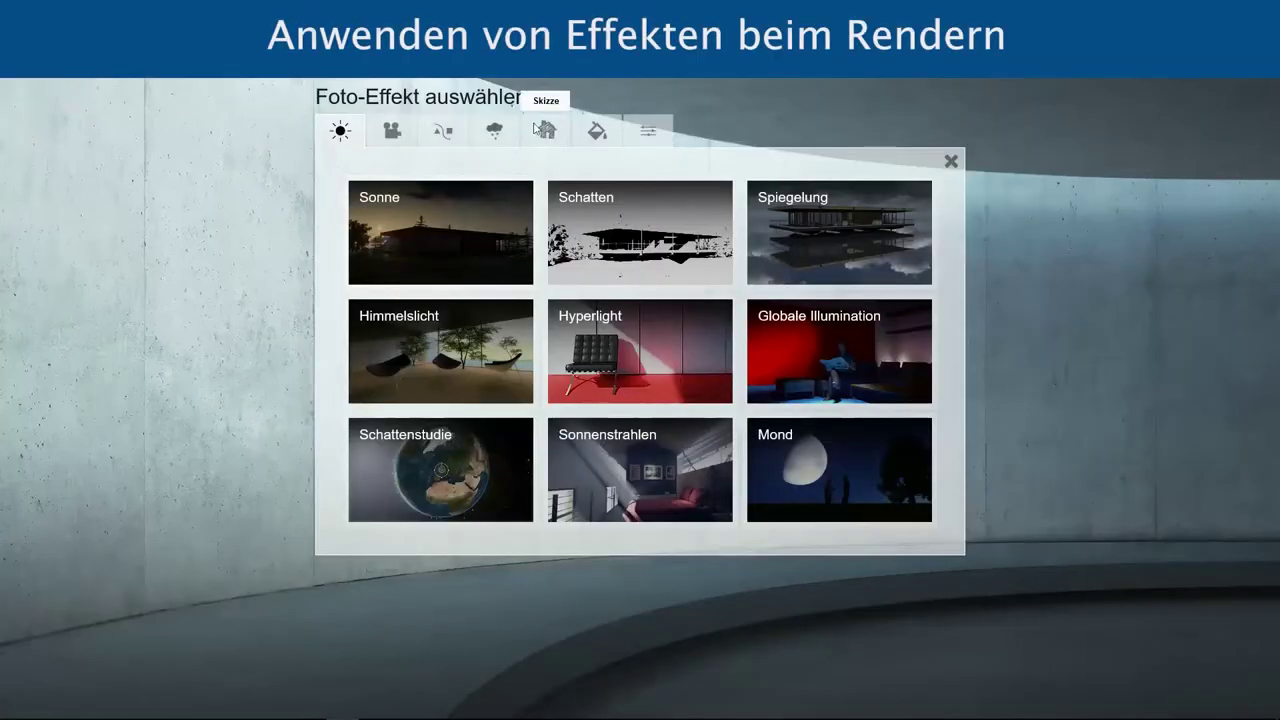
- Apply the Skizze effect with slightly higher contrast, save as Photo 3, and render it
{"action": "left_click", "coordinate": [597, 130]}
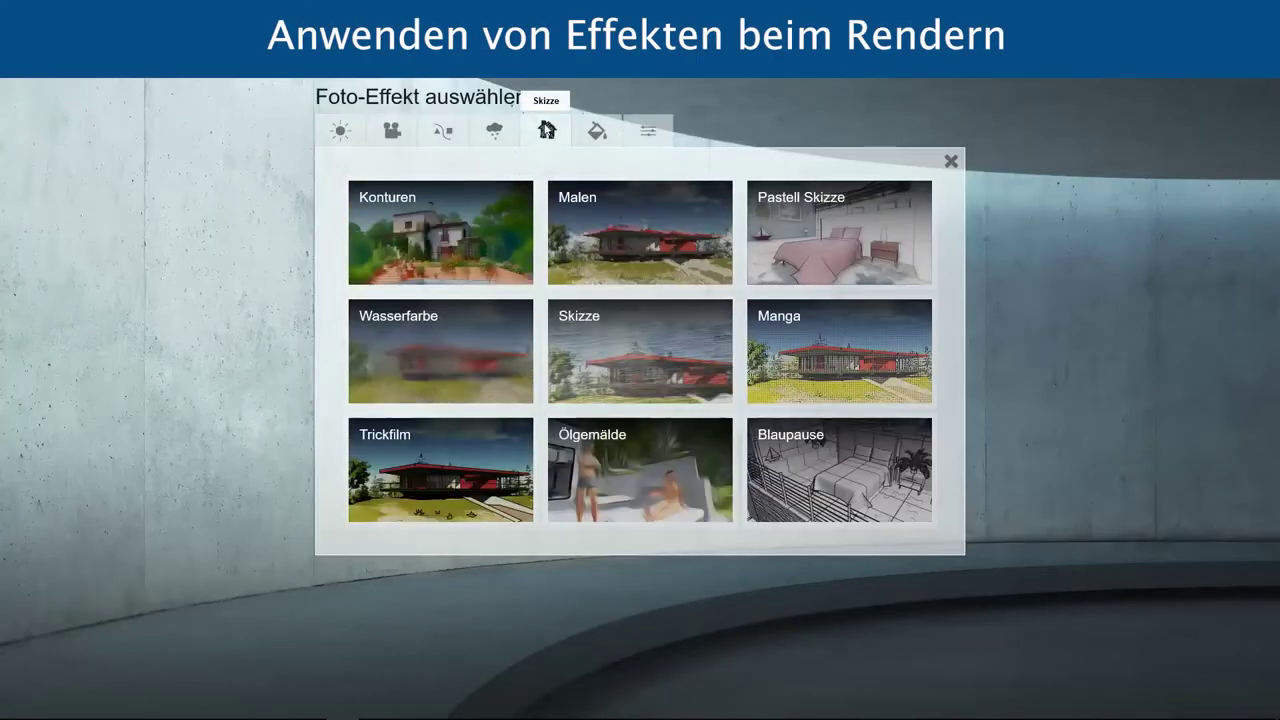
{"action": "left_click", "coordinate": [642, 335]}
{"action": "left_click_drag", "start_coordinate": [114, 228], "coordinate": [125, 226]}
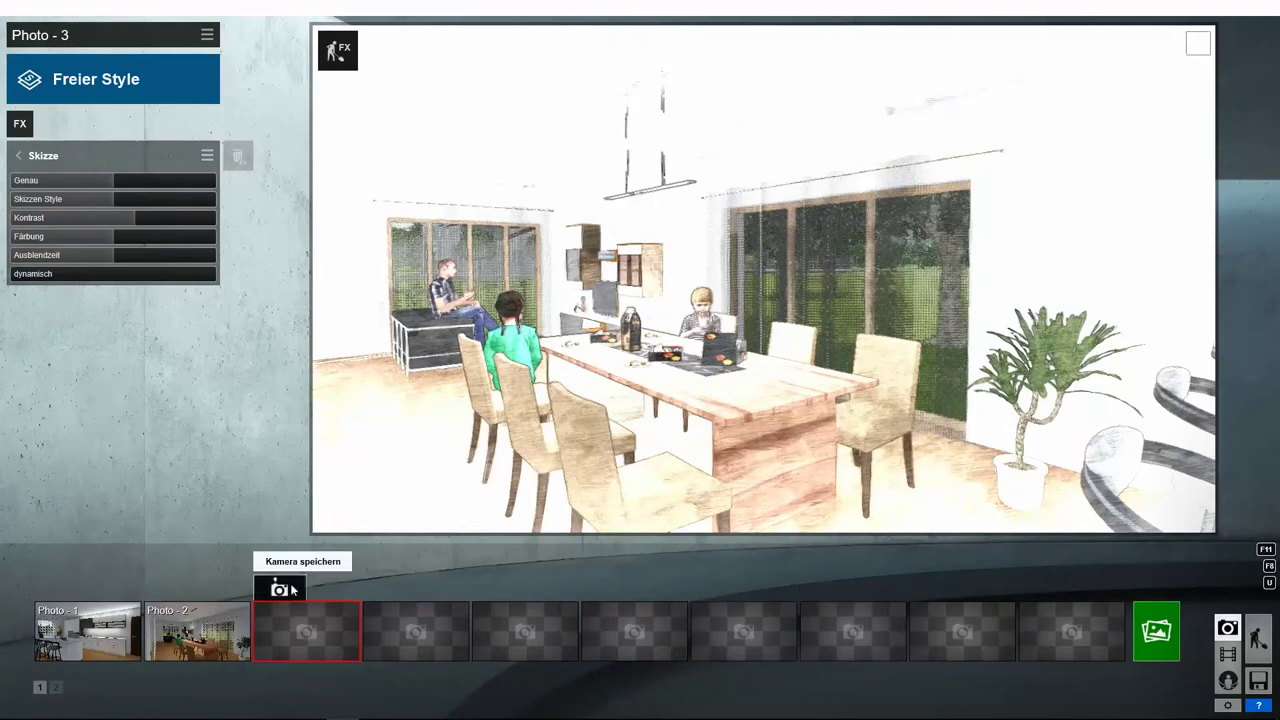
{"action": "left_click", "coordinate": [292, 592]}
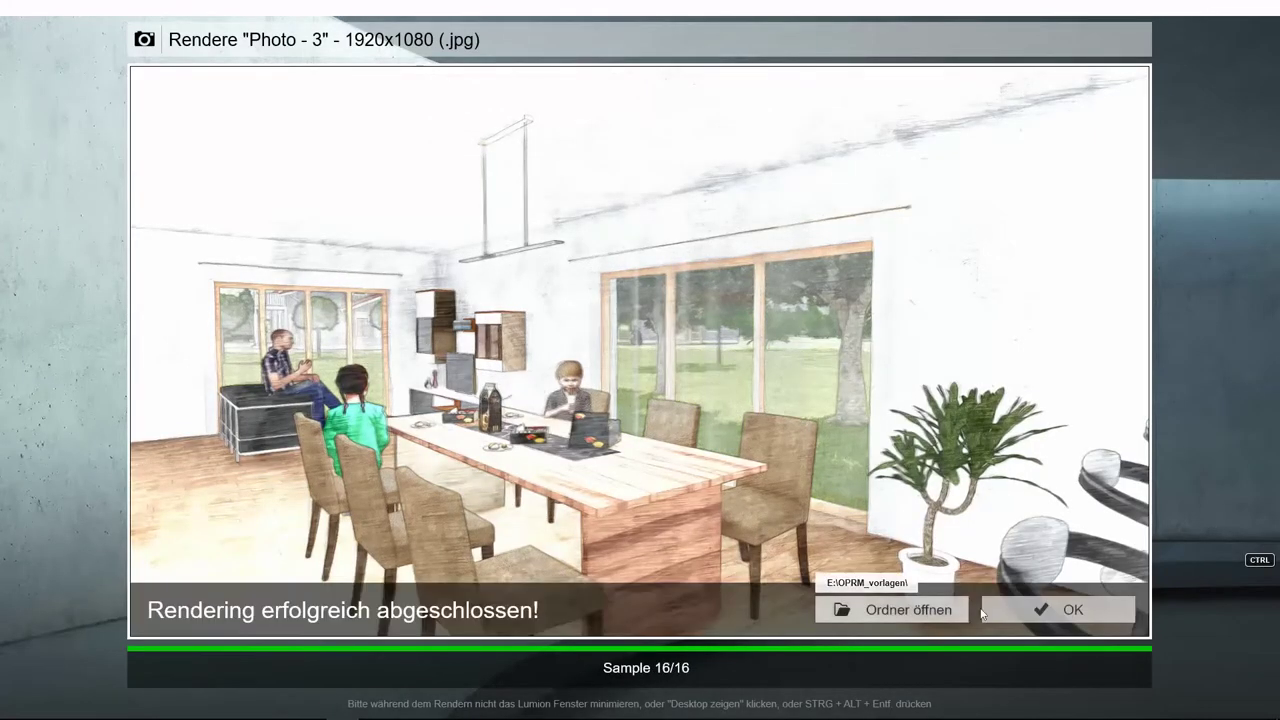
{"action": "left_click", "coordinate": [984, 612]}
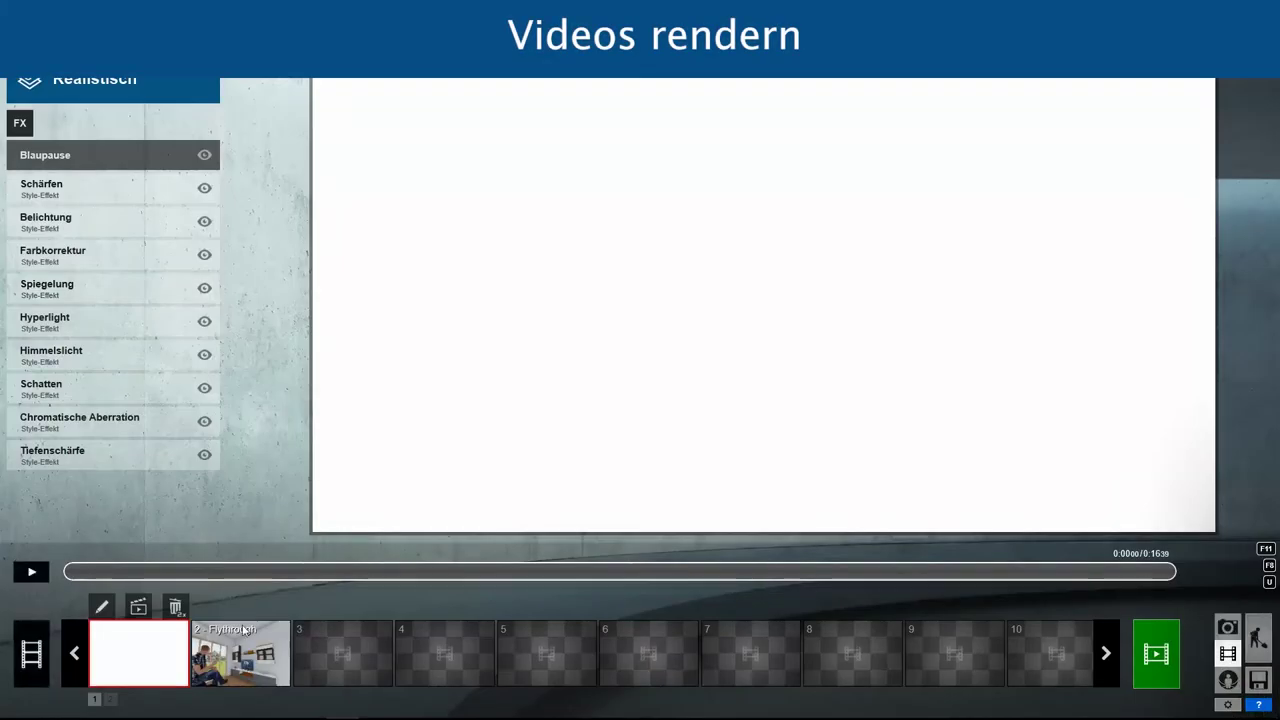
- Build the 3 - Flythrough camera path from four kitchen keyframes and play it back
{"action": "left_click", "coordinate": [332, 653]}
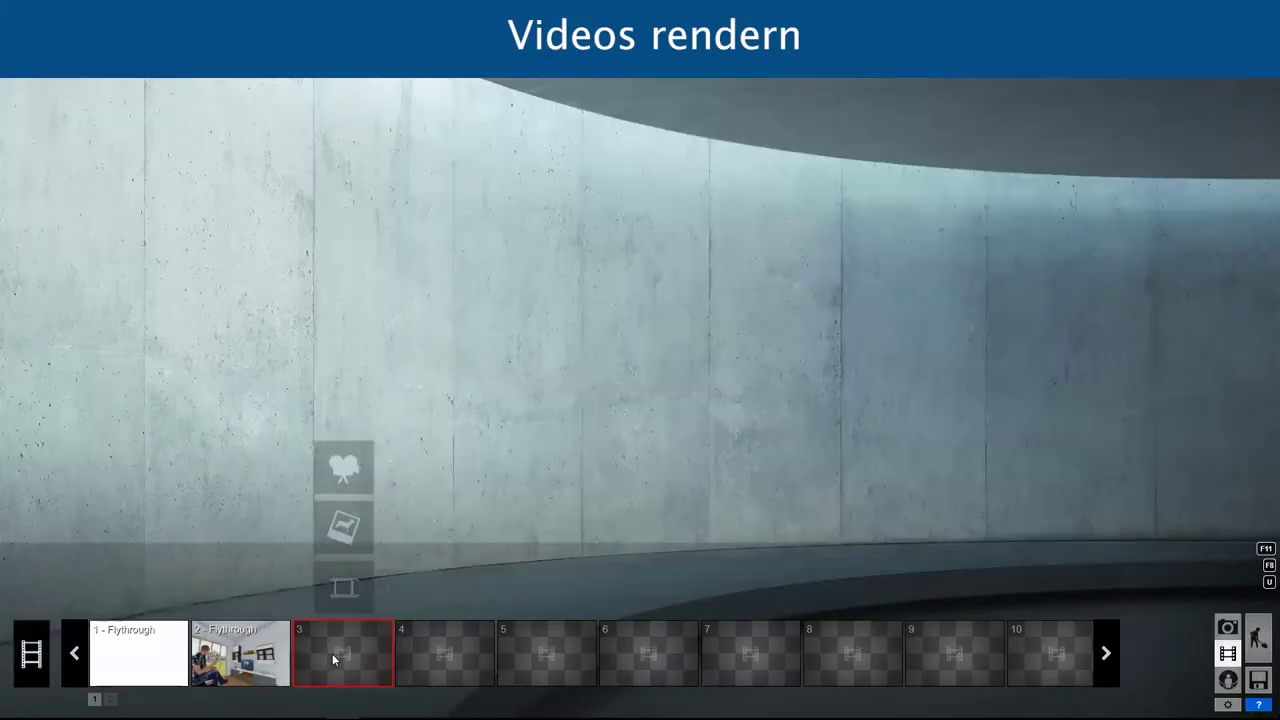
{"action": "left_click", "coordinate": [348, 470]}
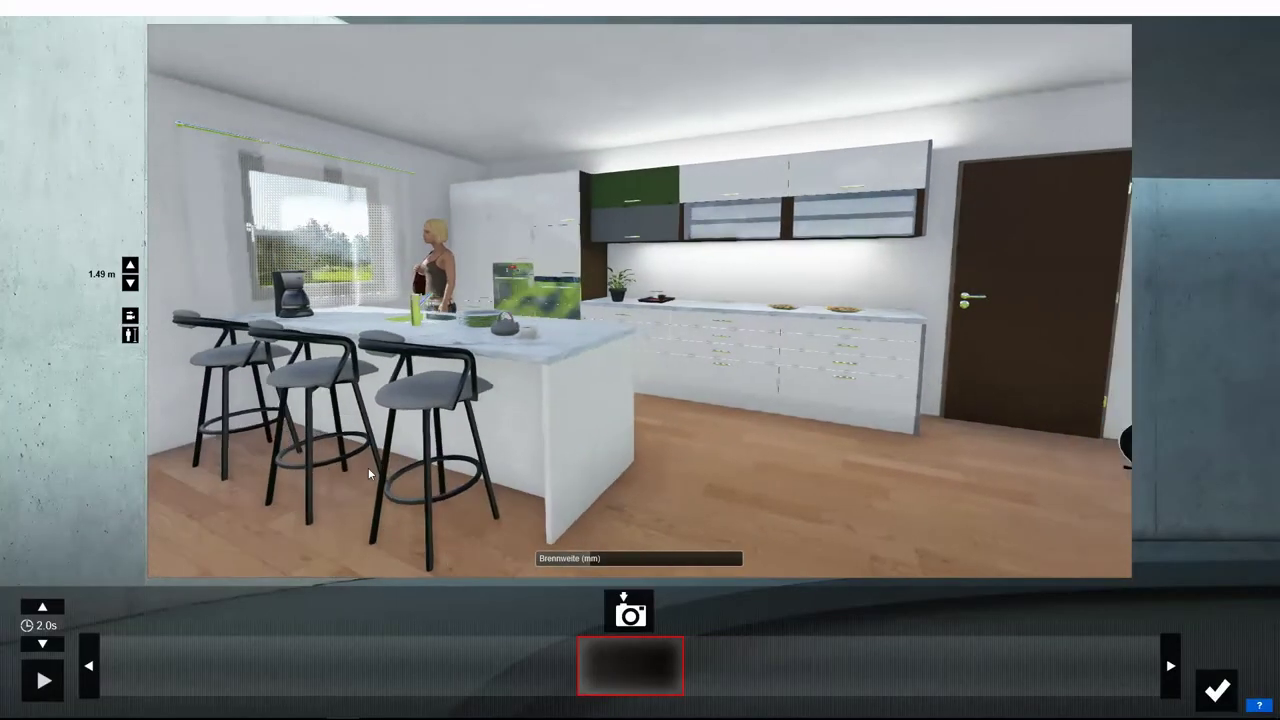
{"action": "left_click", "coordinate": [629, 612]}
{"action": "left_click", "coordinate": [629, 612]}
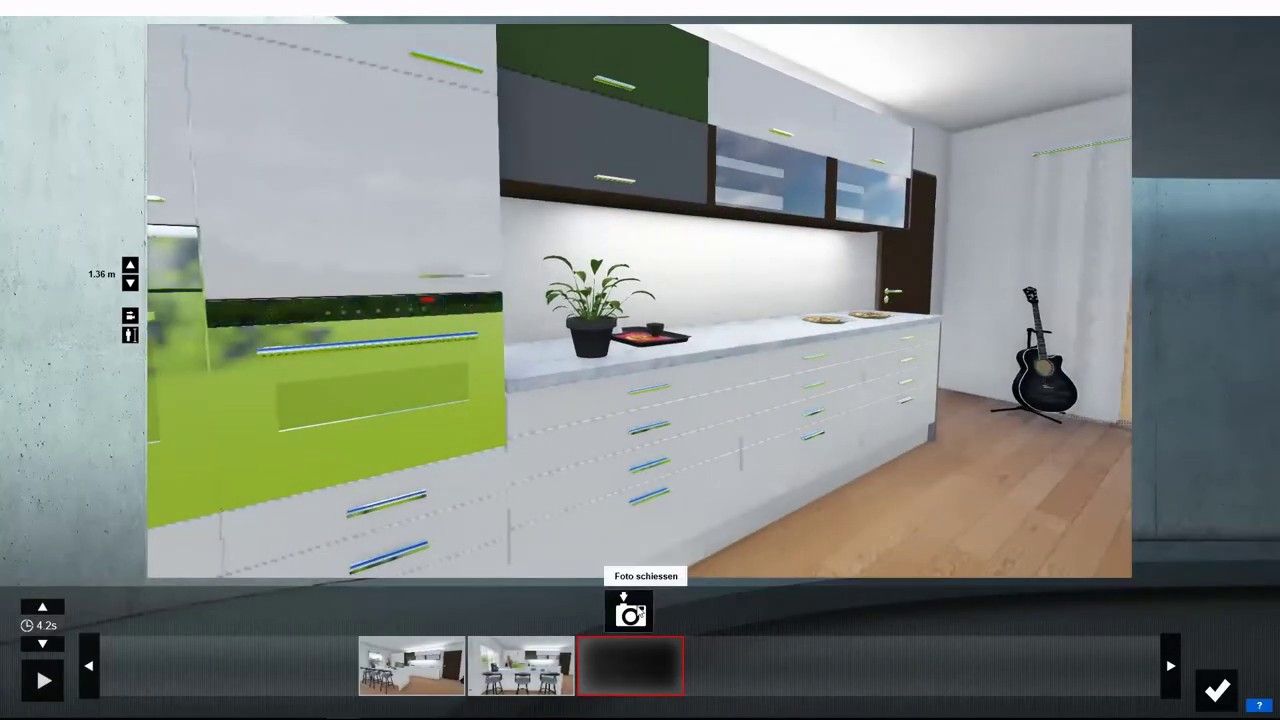
{"action": "left_click", "coordinate": [629, 612]}
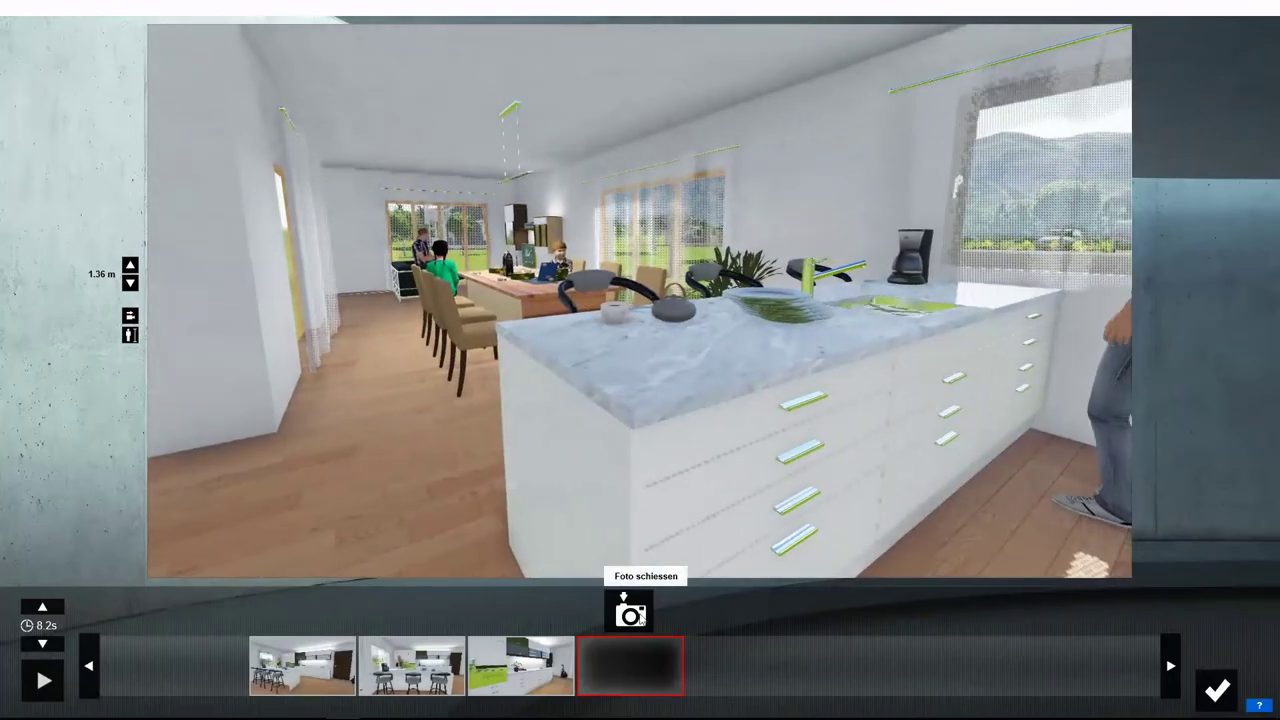
{"action": "left_click", "coordinate": [629, 612]}
{"action": "left_click", "coordinate": [1217, 690]}
{"action": "left_click", "coordinate": [22, 578]}
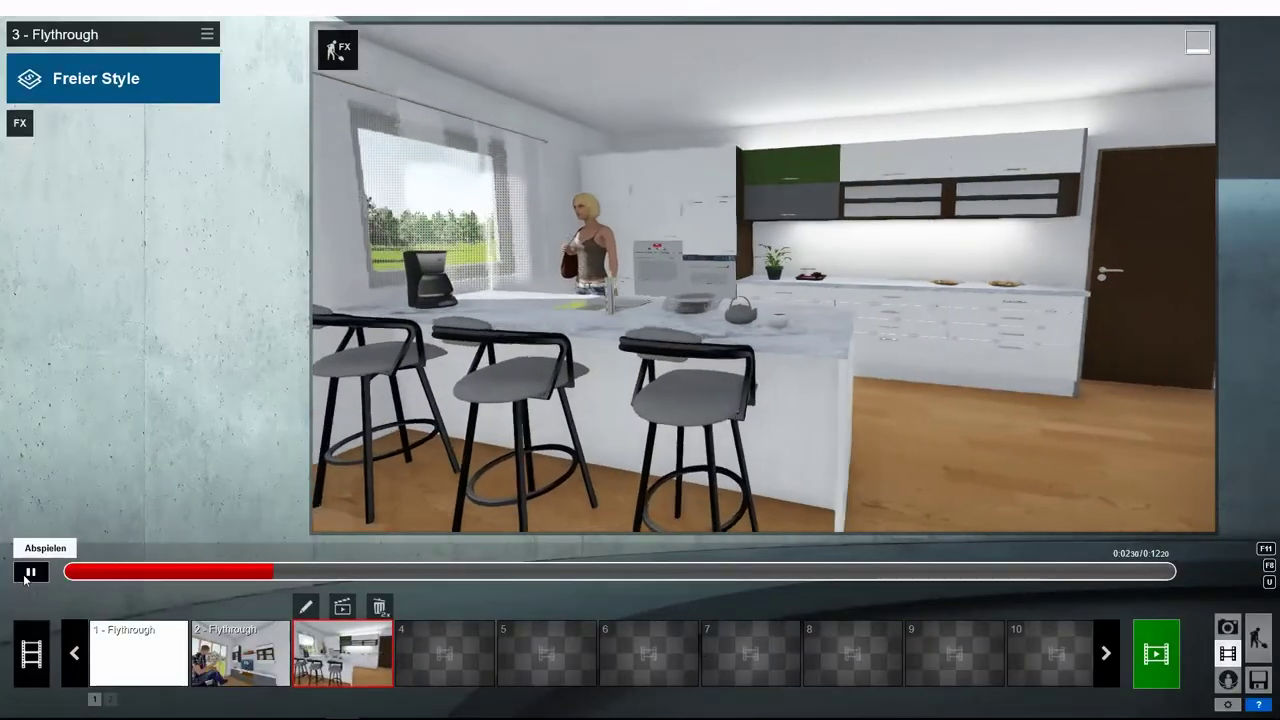